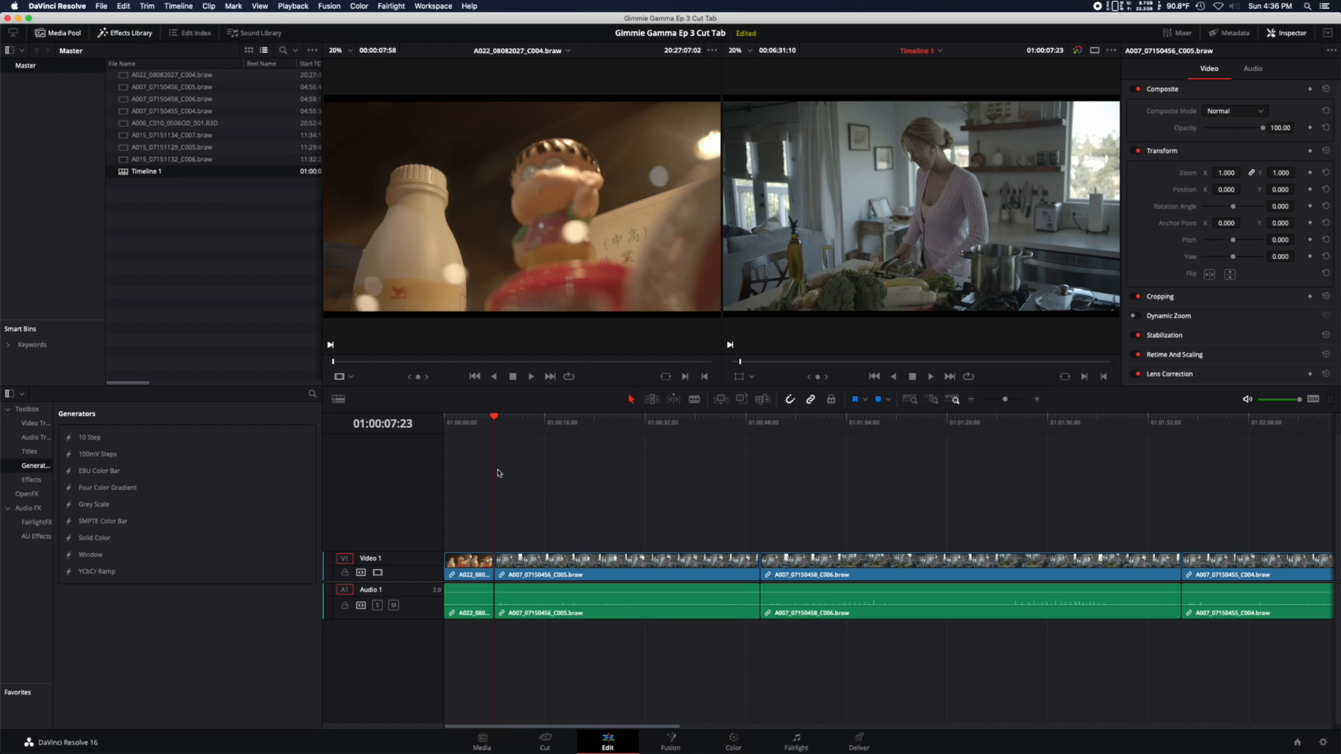
# Insert a marked section of A015_07151132_C006.braw at the cut between the first two timeline clips, A022_08082027_C004.braw and A007_07150456_C005.braw.
pyautogui.press('super+equal')
pyautogui.press('super+equal')
pyautogui.press('super+equal')
pyautogui.press('super+equal')
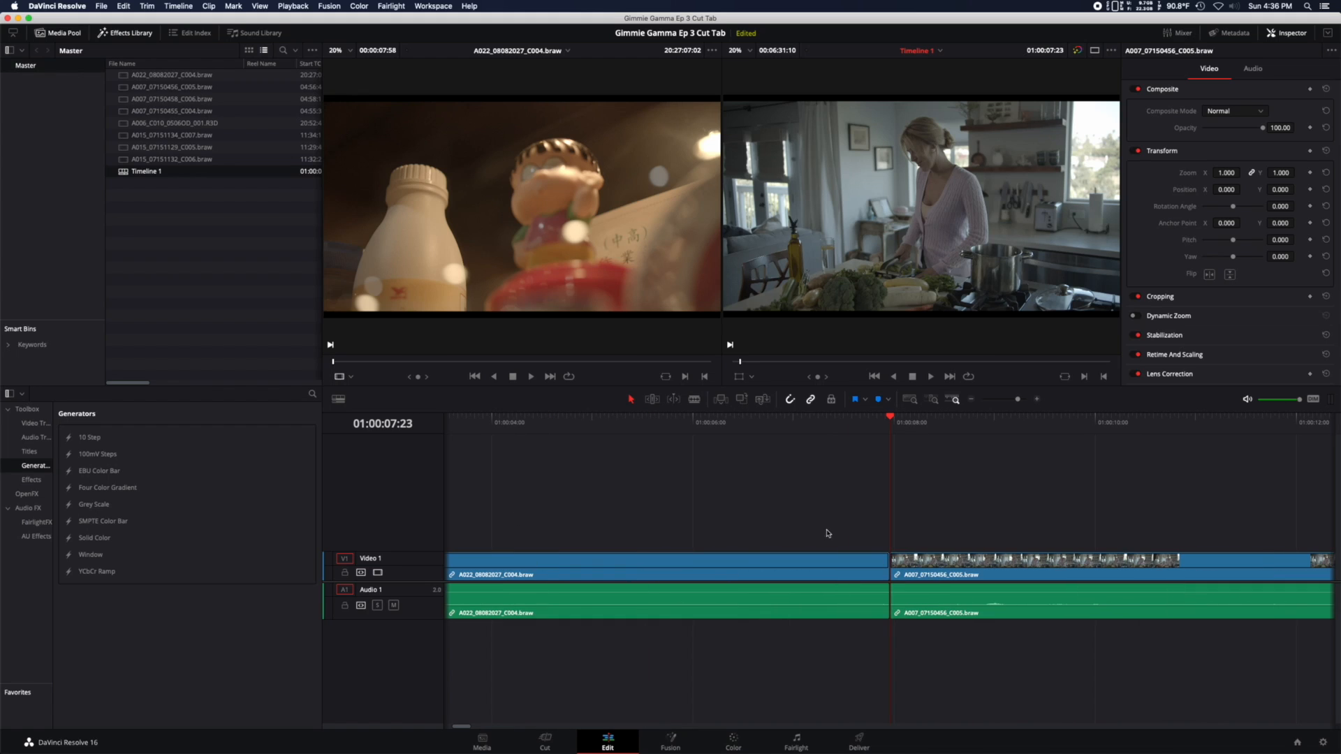
pyautogui.moveTo(862, 430); pyautogui.dragTo(878, 435)
pyautogui.click(152, 157)
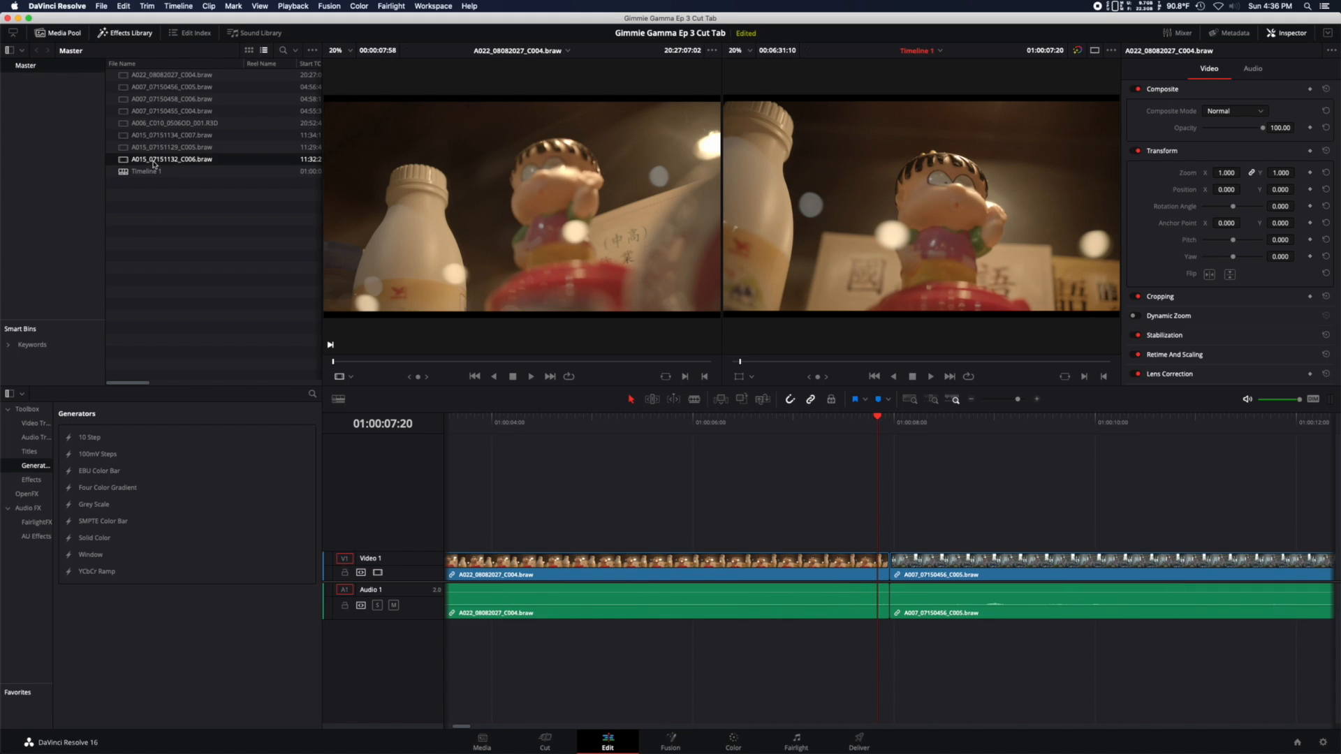
pyautogui.doubleClick(154, 162)
pyautogui.click(435, 363)
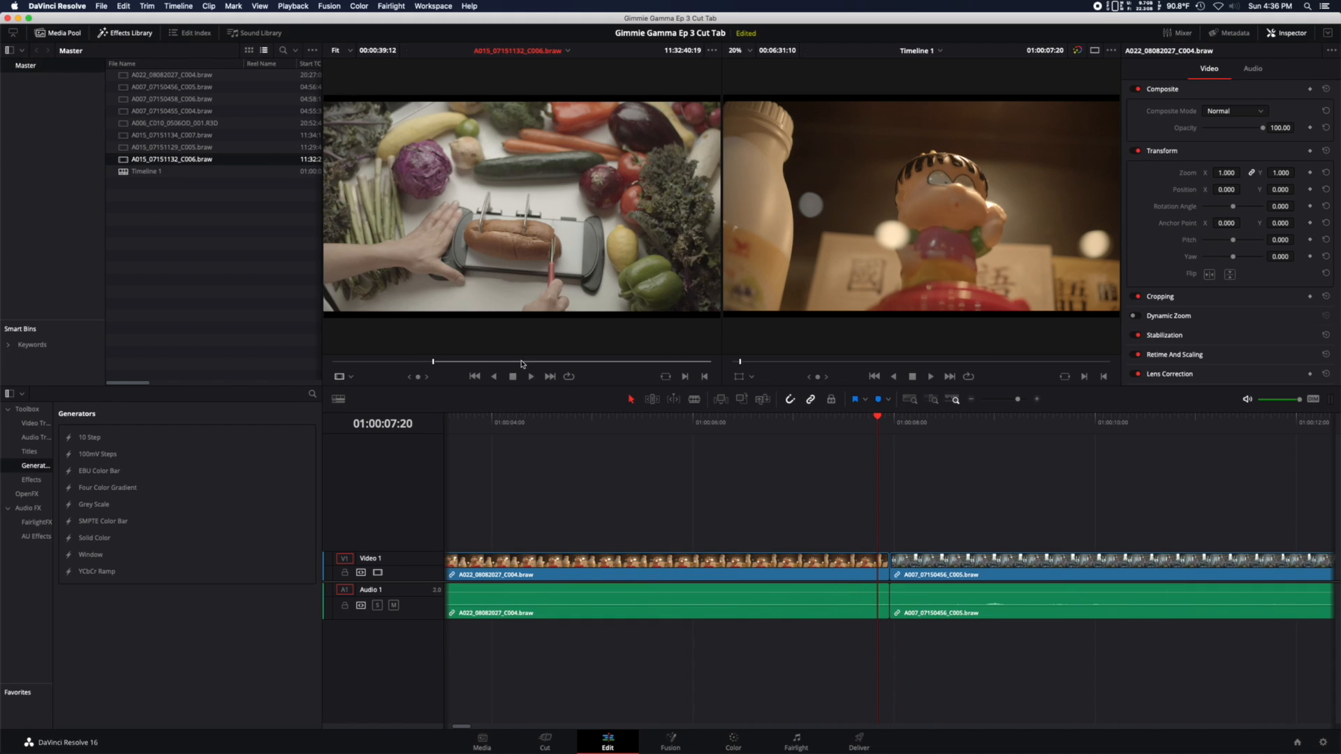
pyautogui.click(521, 362)
pyautogui.press('o')
pyautogui.moveTo(545, 300); pyautogui.dragTo(889, 588)
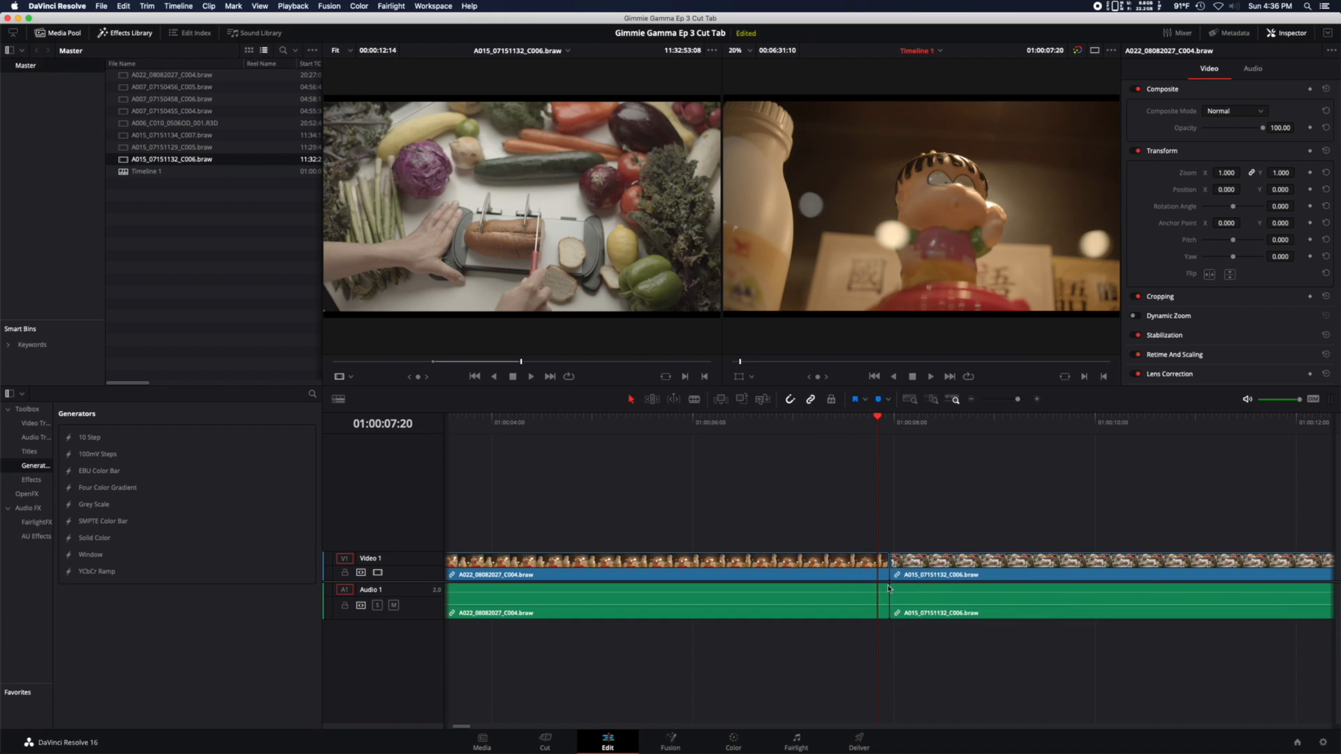
# Place the playhead on the cut between A015_07151129_C005.braw and the final A015_07151132_C006.braw clip in the timeline.
pyautogui.click(866, 422)
pyautogui.press('super+minus')
pyautogui.press('super+minus')
pyautogui.press('super+minus')
pyautogui.press('super+minus')
pyautogui.press('super+minus')
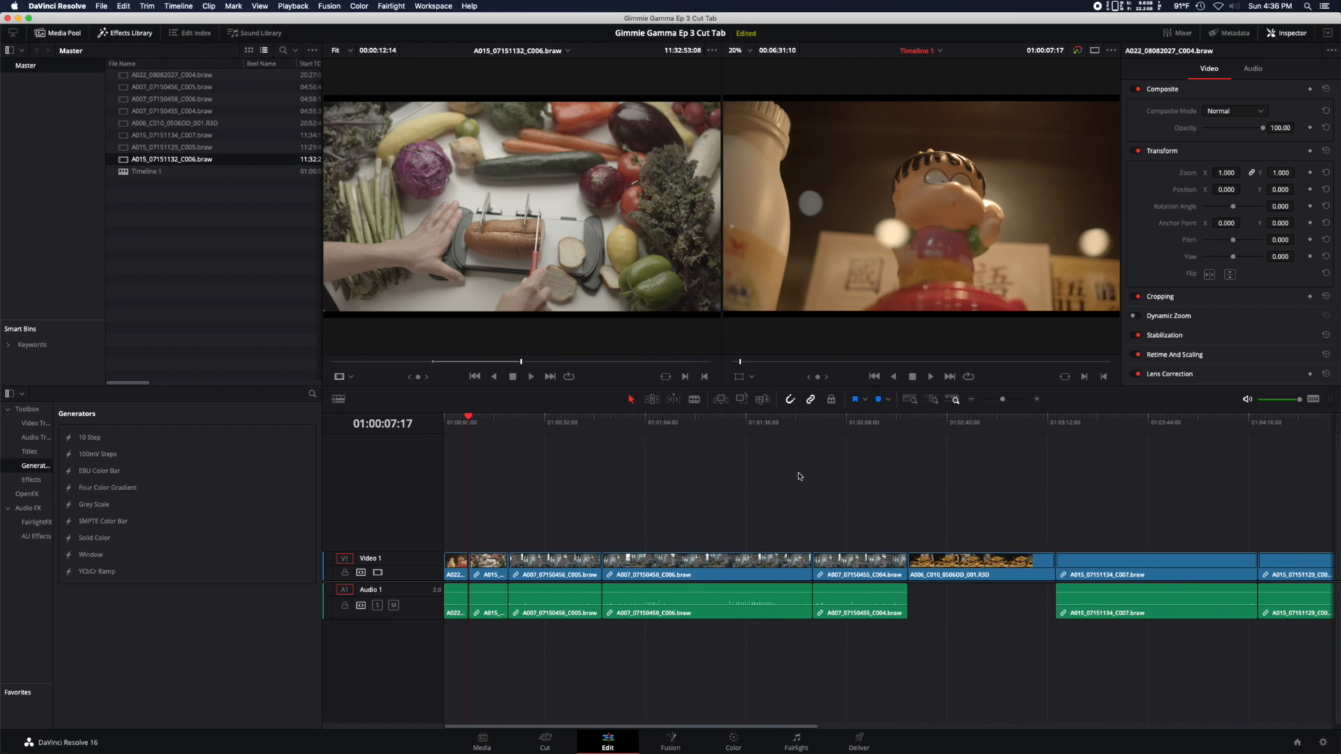
pyautogui.click(1174, 422)
pyautogui.hscroll(5, 763, 470)
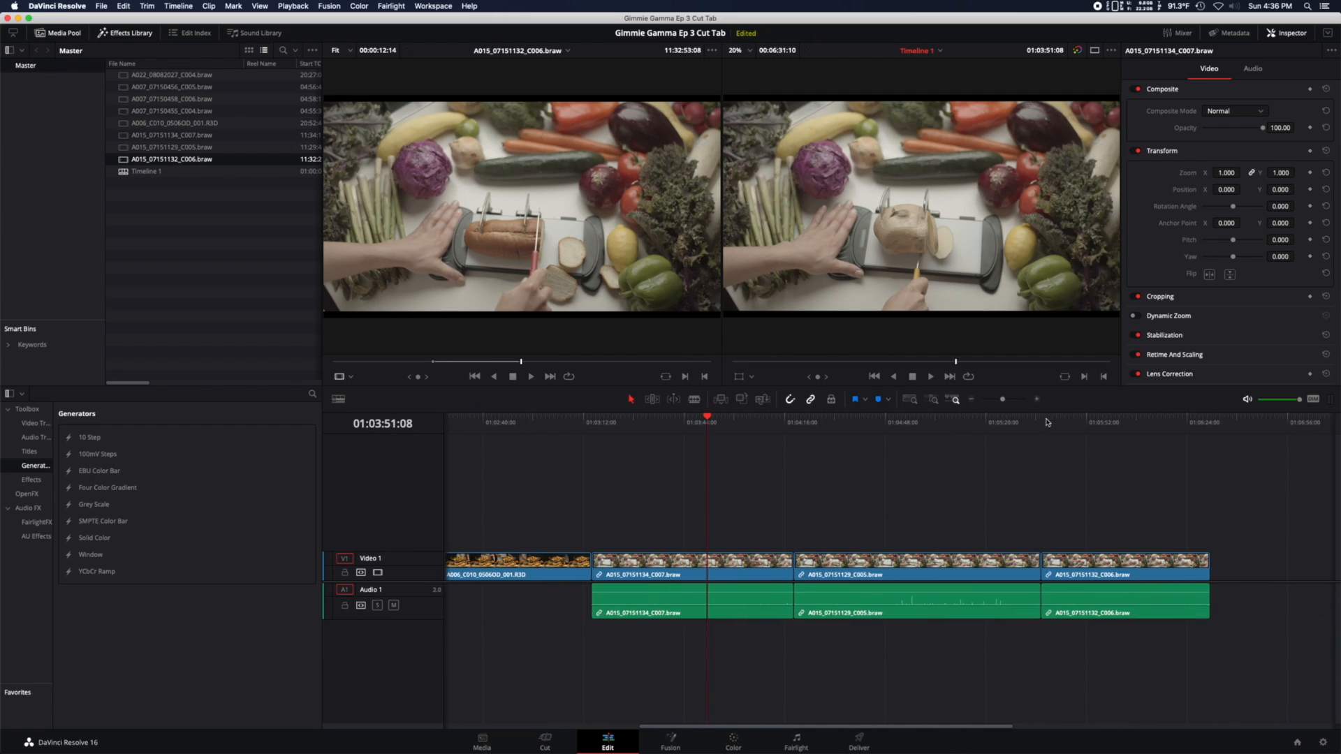
pyautogui.click(1043, 423)
pyautogui.press('super+equal')
pyautogui.press('super+equal')
pyautogui.press('super+equal')
pyautogui.press('super+equal')
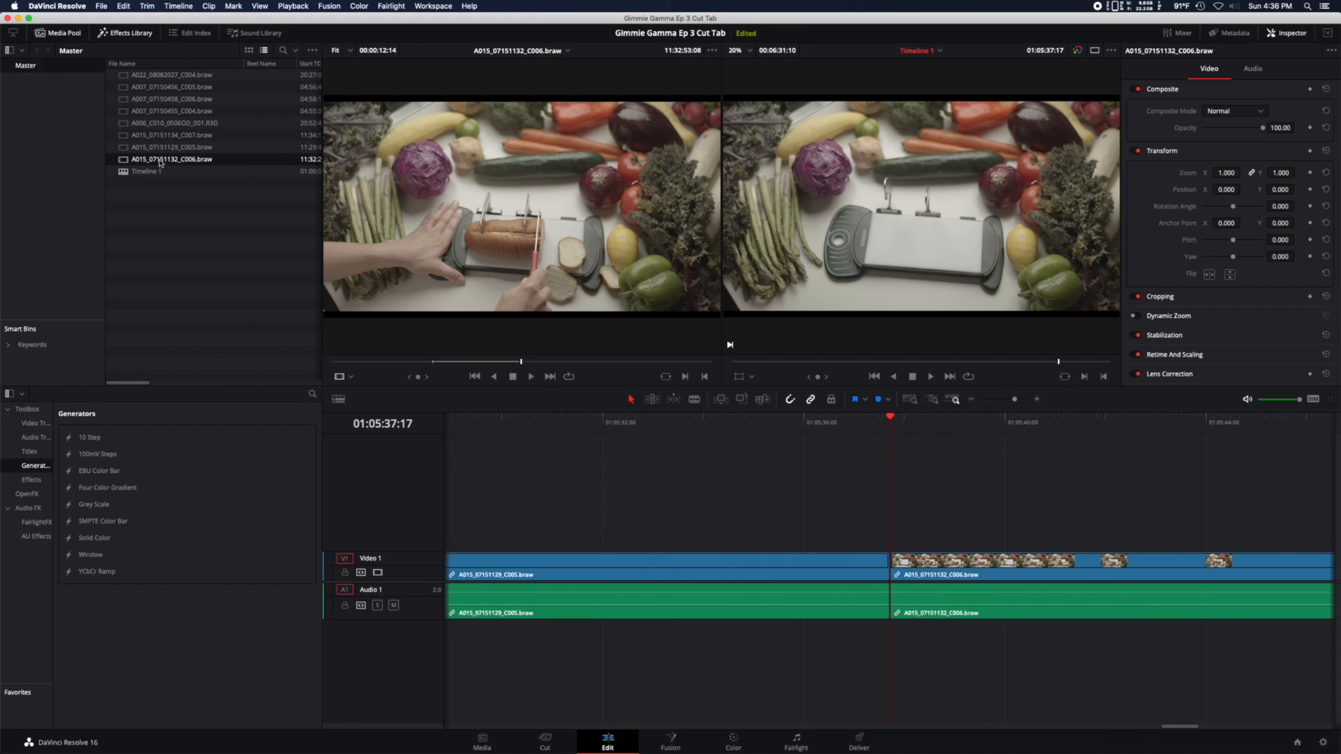
# Insert a marked section of A015_07151129_C005.braw at the playhead, just before the timeline's last clip.
pyautogui.doubleClick(160, 147)
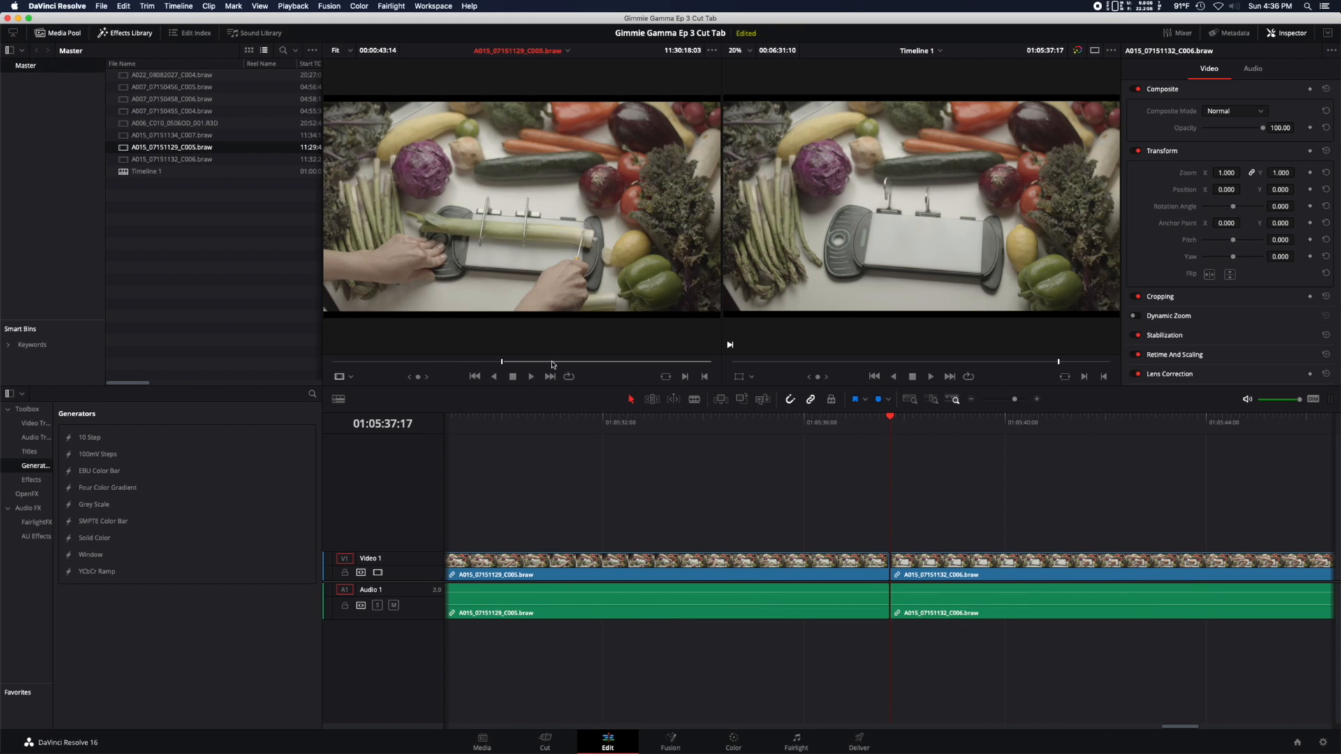
pyautogui.click(552, 363)
pyautogui.press('o')
pyautogui.moveTo(551, 294); pyautogui.dragTo(890, 574)
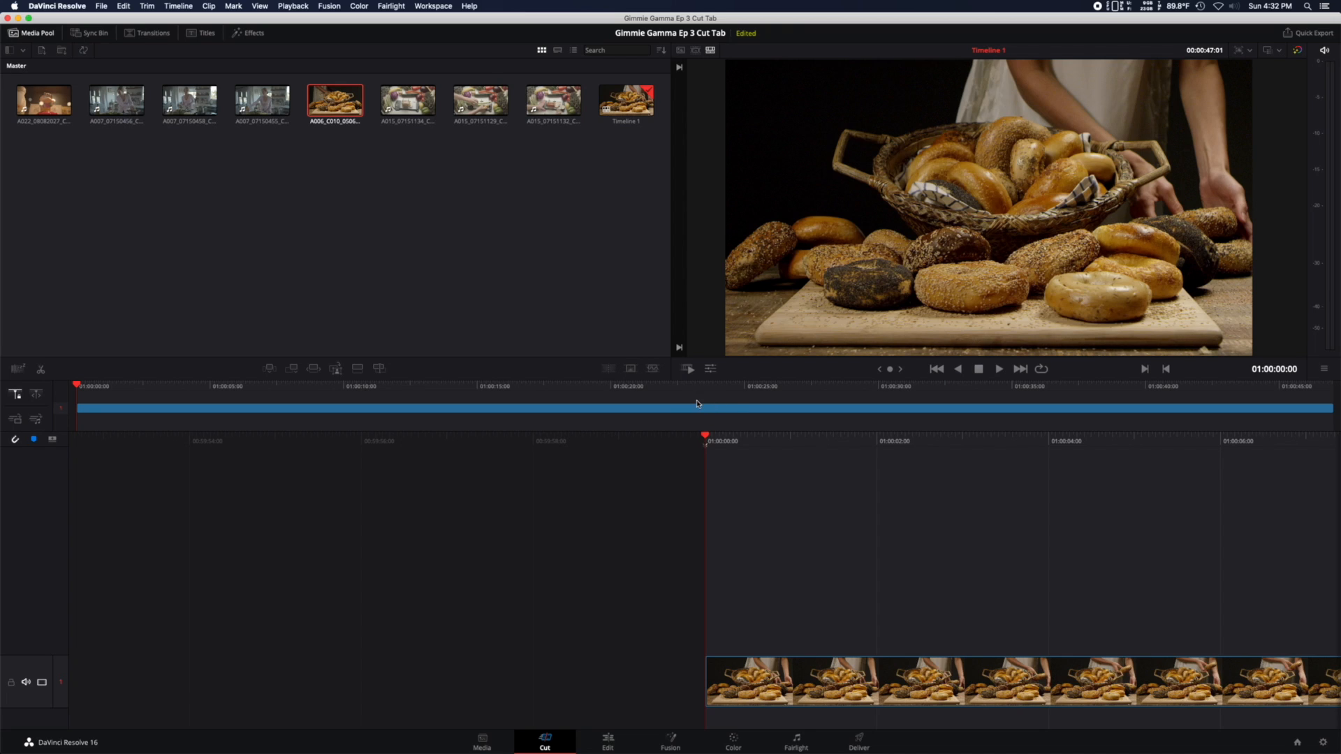
# Append clip A015_07151134_C007 to the end of the bagel timeline and select the added clip.
pyautogui.click(403, 102)
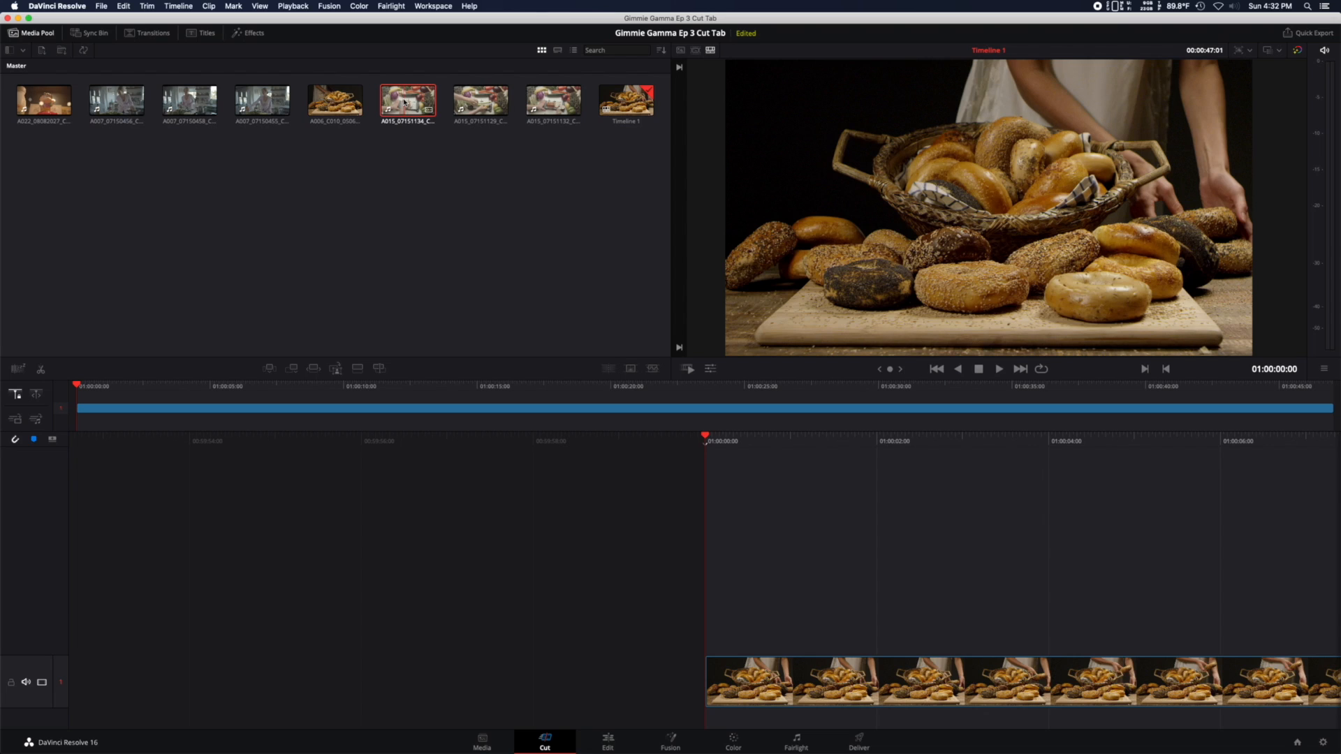
pyautogui.click(293, 370)
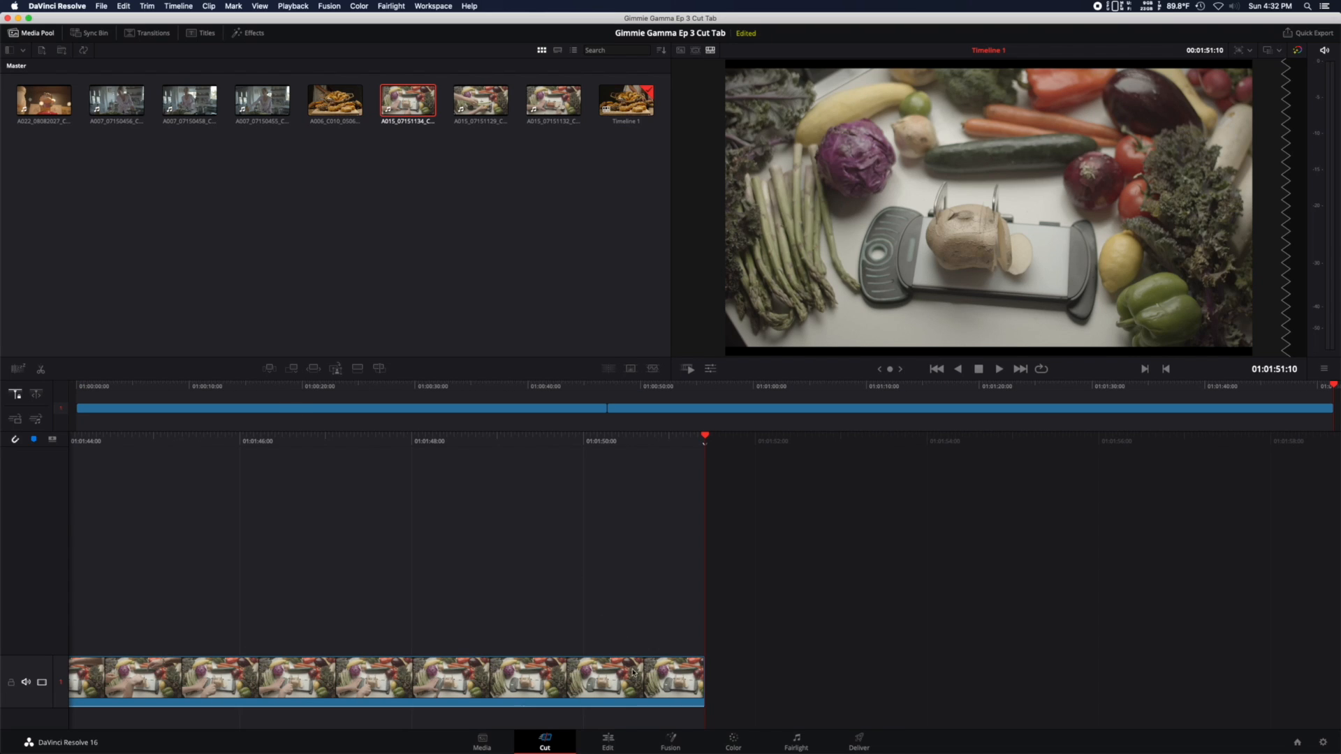
pyautogui.click(628, 675)
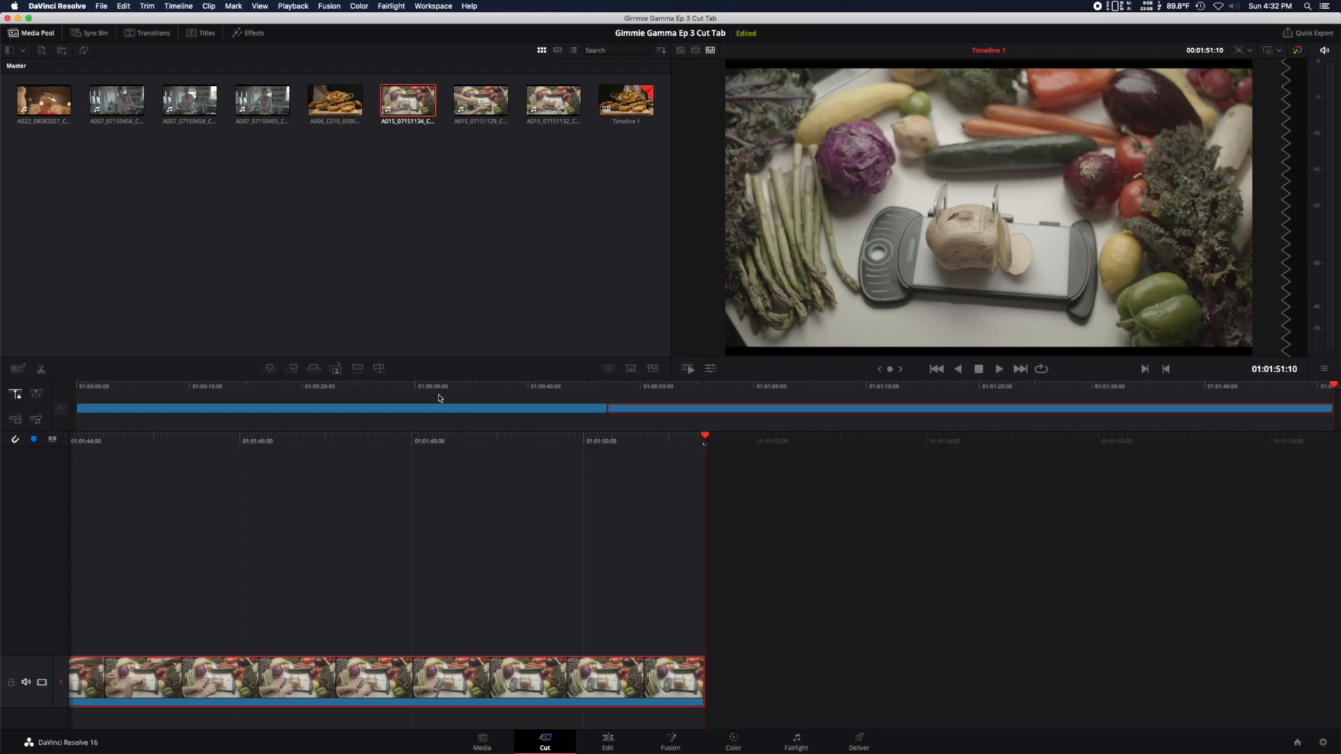
# Park the playhead at 01:00:55:19 inside the vegetable clip and append clip A007_07150455_C004 to the timeline's end.
pyautogui.click(488, 394)
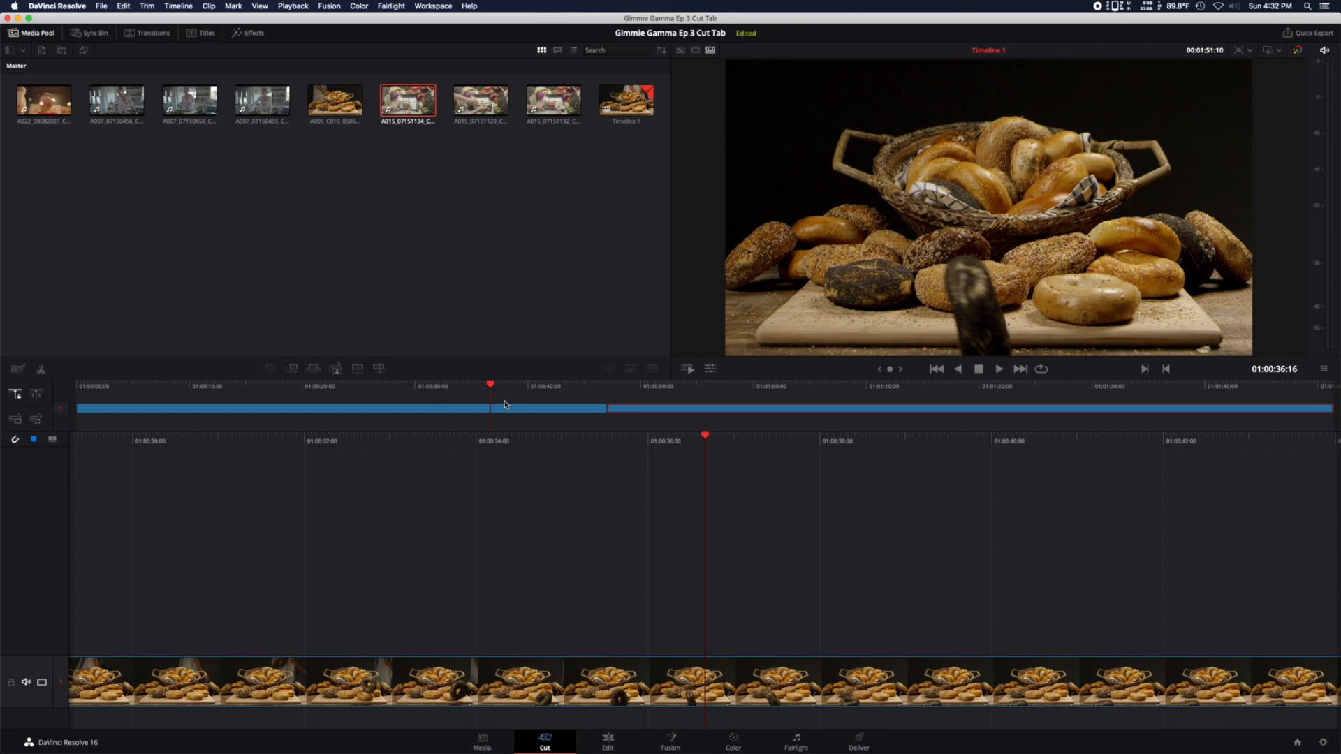
pyautogui.click(847, 411)
pyautogui.click(854, 616)
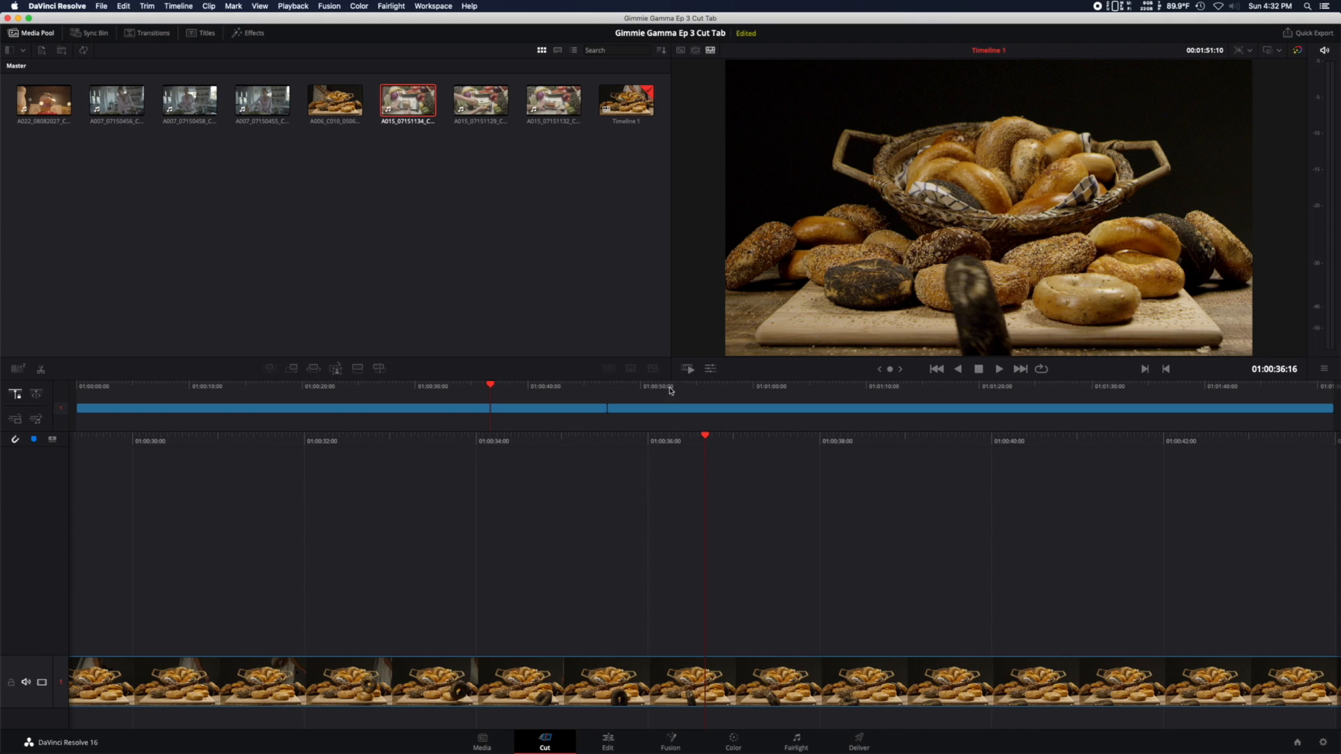
pyautogui.click(704, 389)
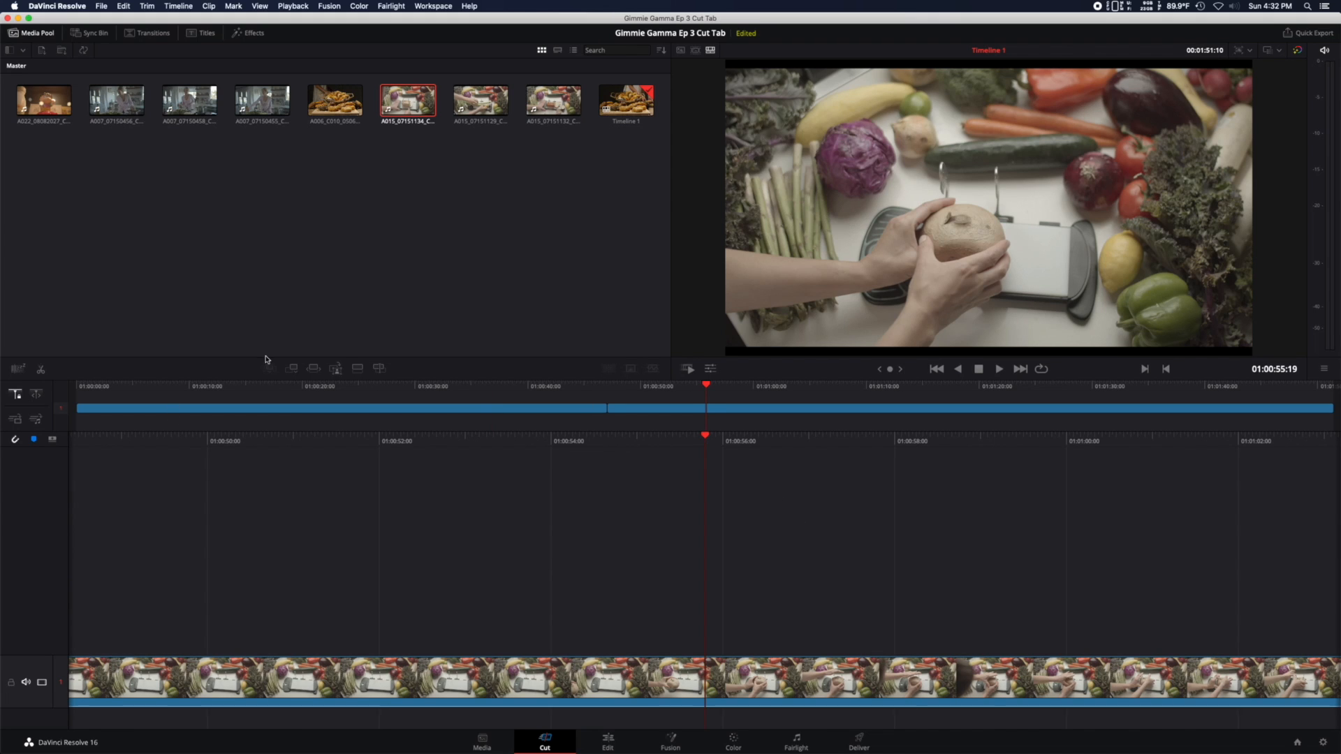
pyautogui.click(274, 98)
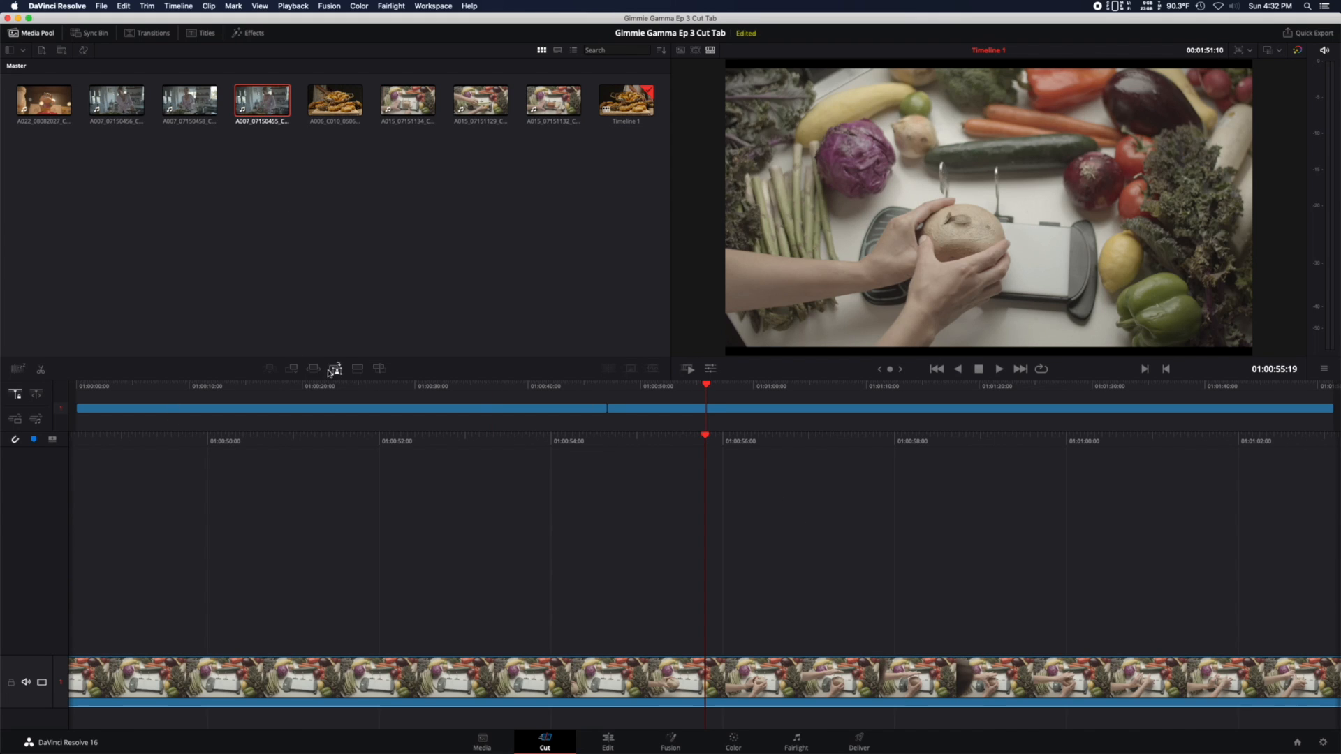
pyautogui.click(293, 370)
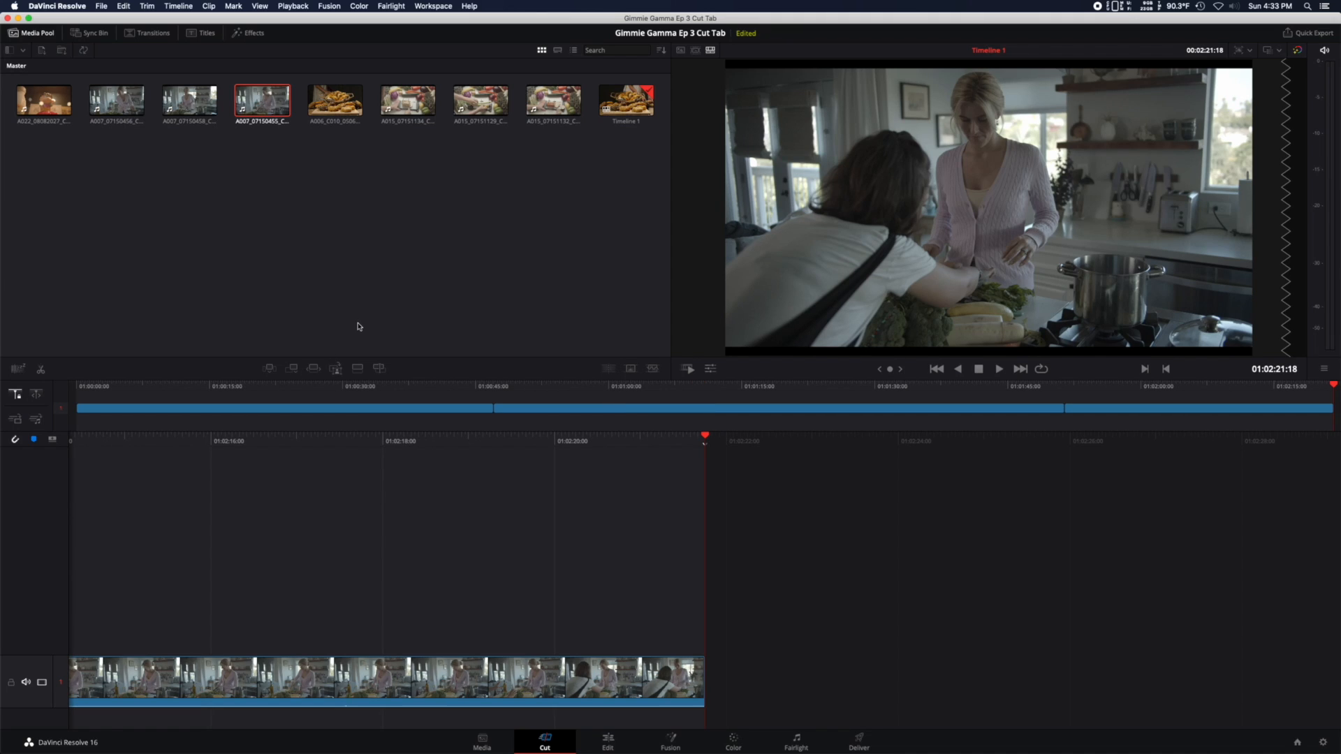
# Move the last kitchen clip to the cut between the bagel and vegetable clips and place the playhead at 01:00:51:14.
pyautogui.click(1105, 411)
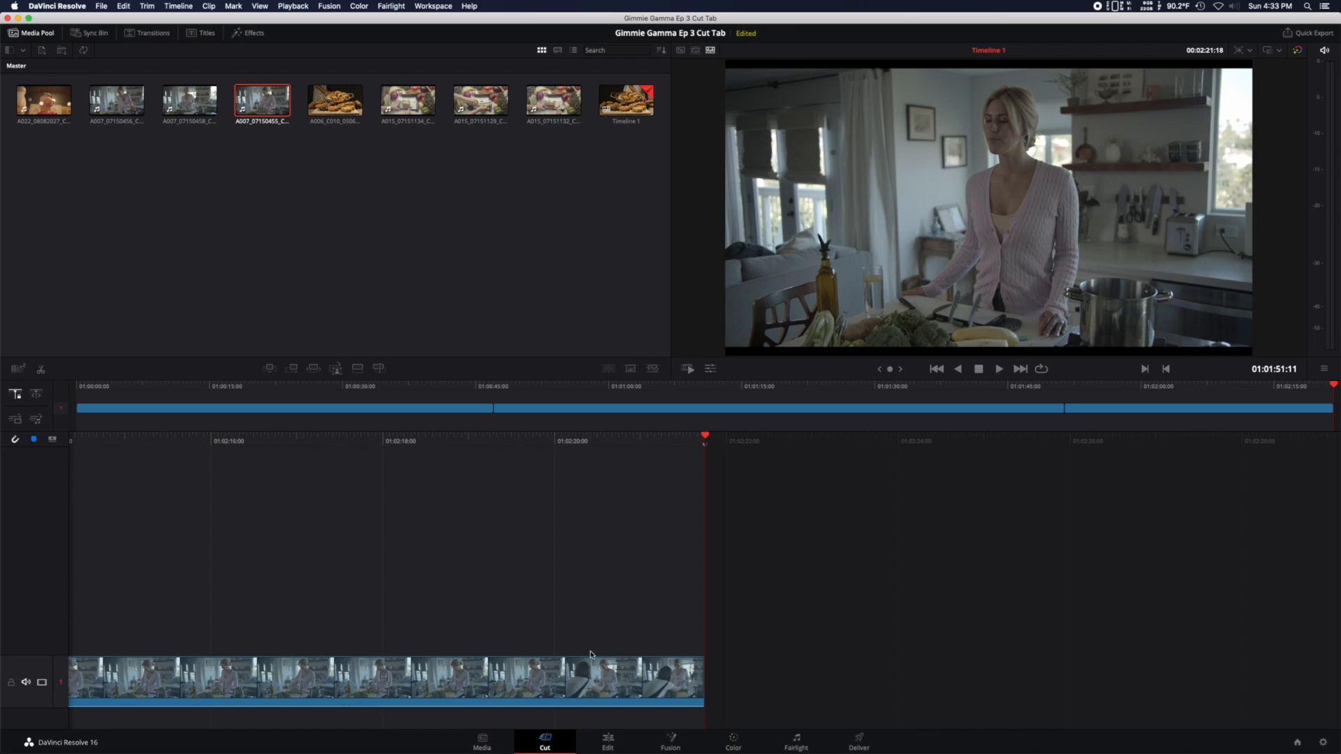
pyautogui.moveTo(585, 689); pyautogui.dragTo(494, 412)
pyautogui.click(534, 405)
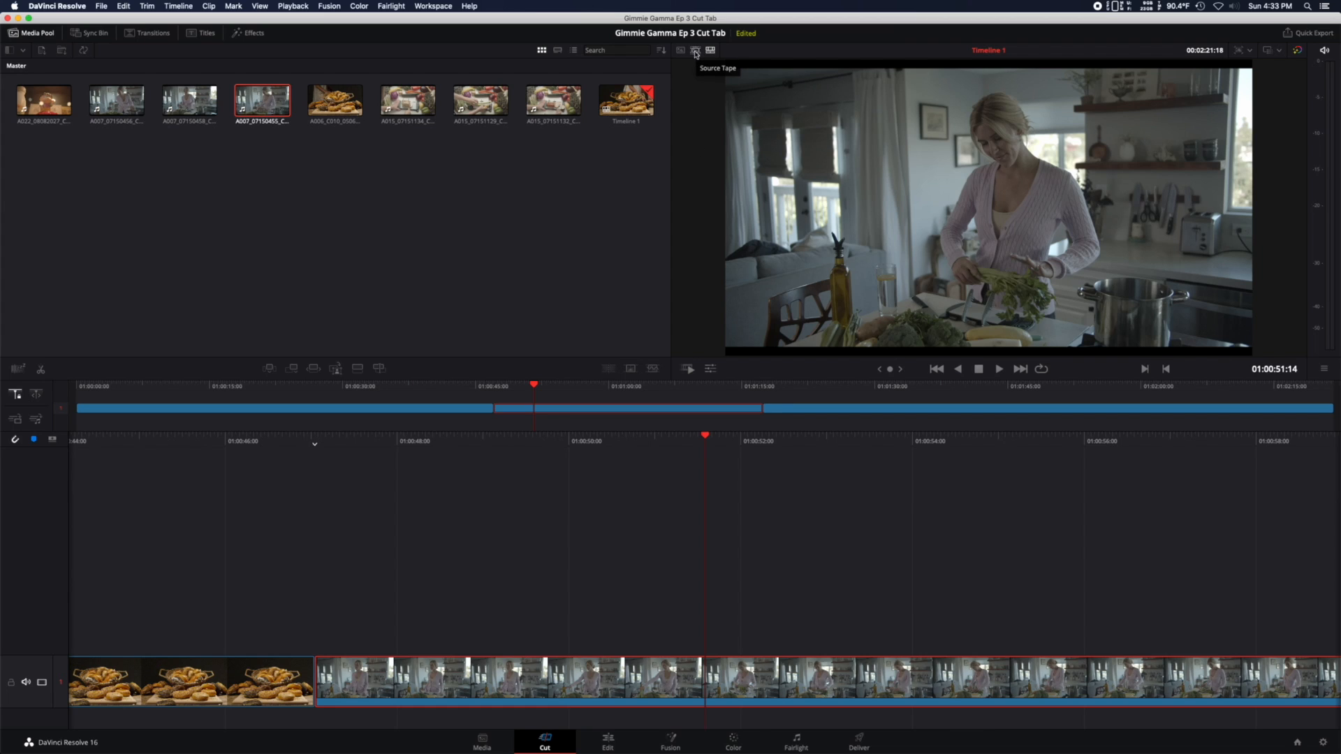
# Select every clip in Timeline 1 and delete them all.
pyautogui.moveTo(1042, 494); pyautogui.dragTo(444, 702)
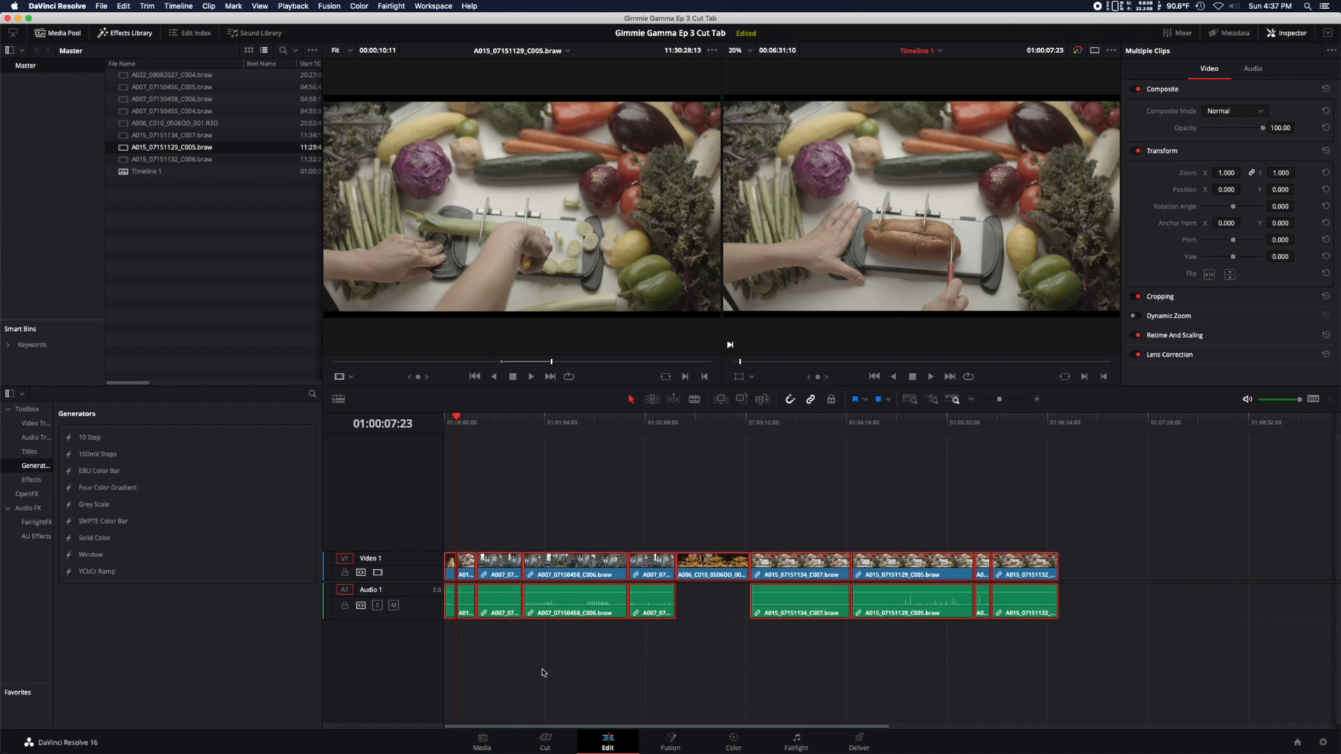
pyautogui.press('Delete')
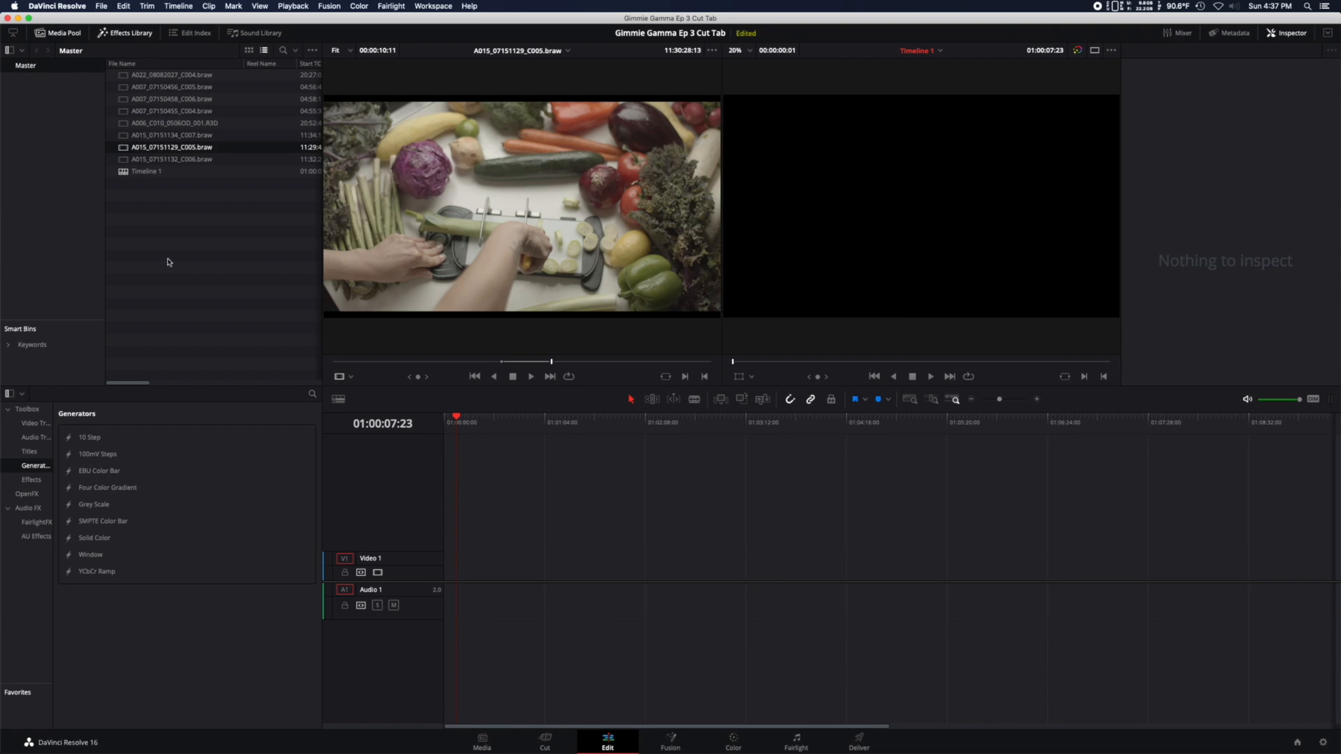
# Preview the source clips one by one, scrubbing A022_08082027_C004.braw and A007_07150456_C005.braw before opening A007_07150458_C006.braw.
pyautogui.click(171, 77)
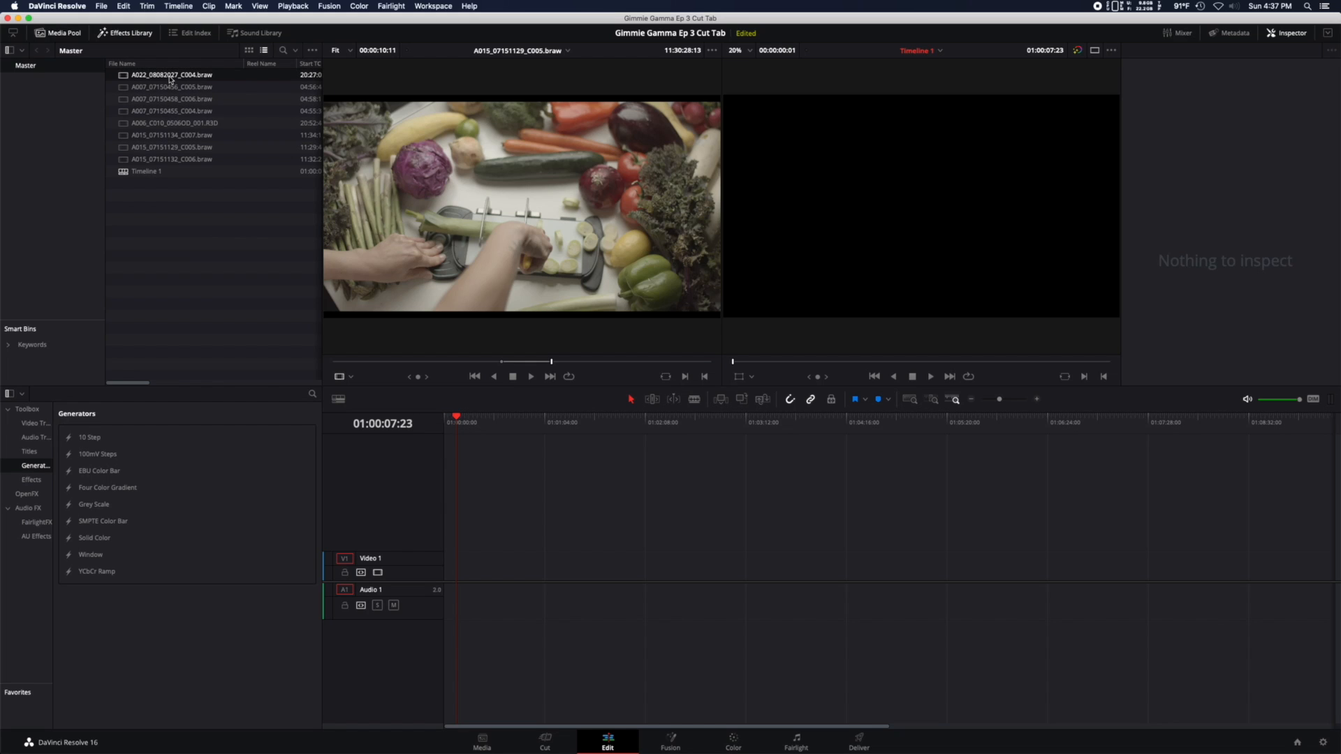
pyautogui.doubleClick(173, 79)
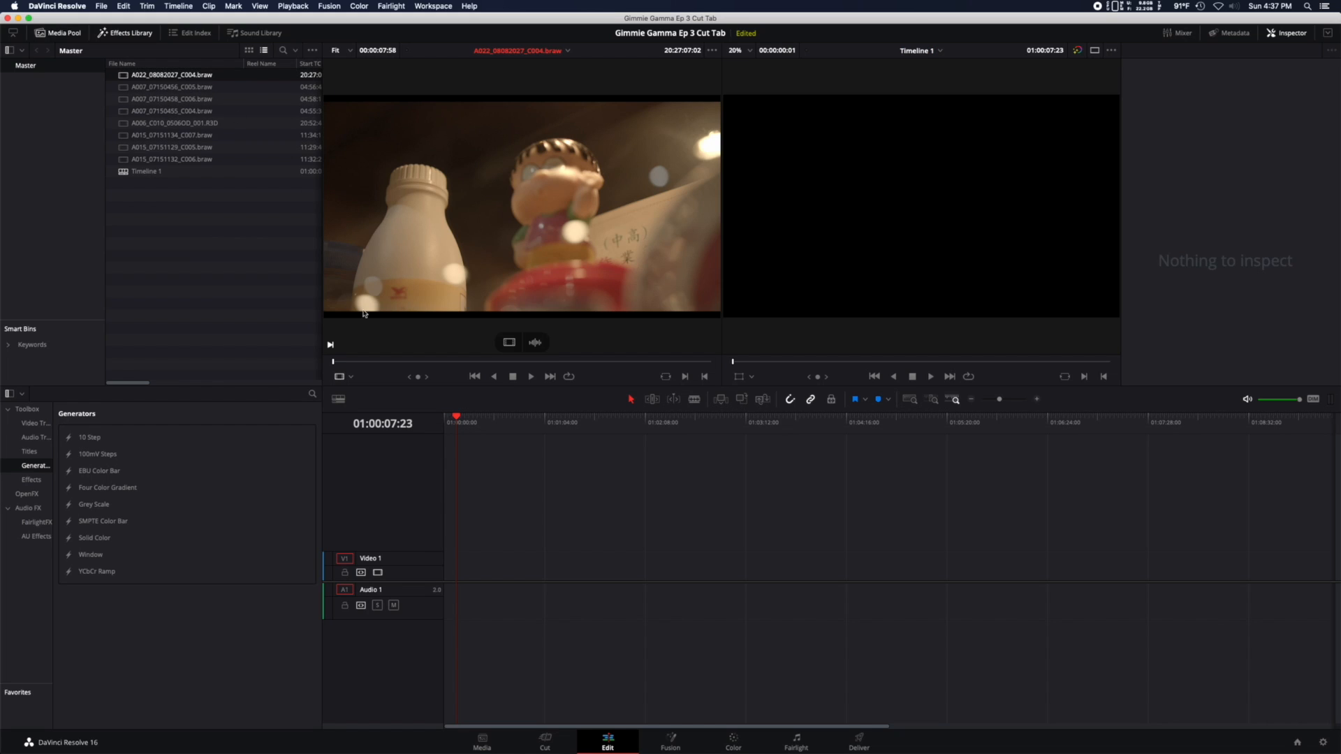
pyautogui.moveTo(447, 363)
pyautogui.mouseDown()
pyautogui.moveTo(565, 362)
pyautogui.moveTo(467, 362)
pyautogui.mouseUp()
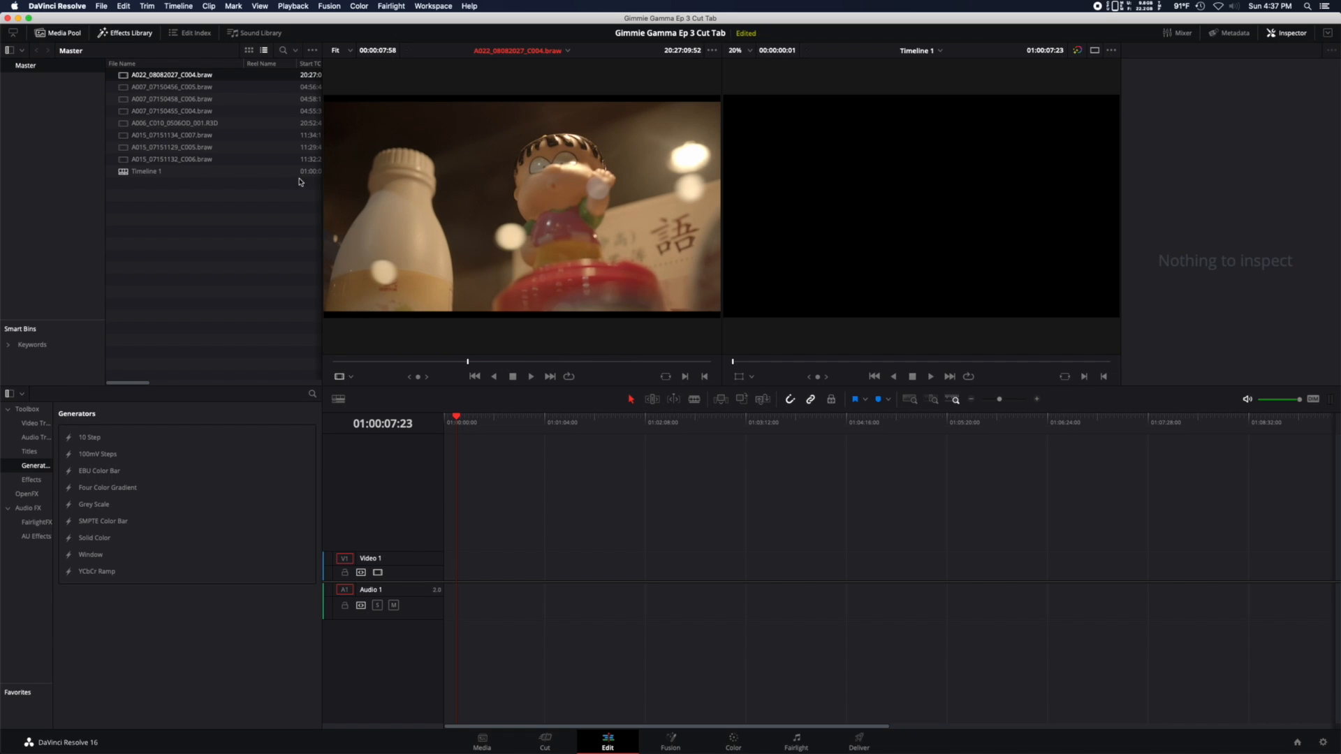
pyautogui.doubleClick(162, 89)
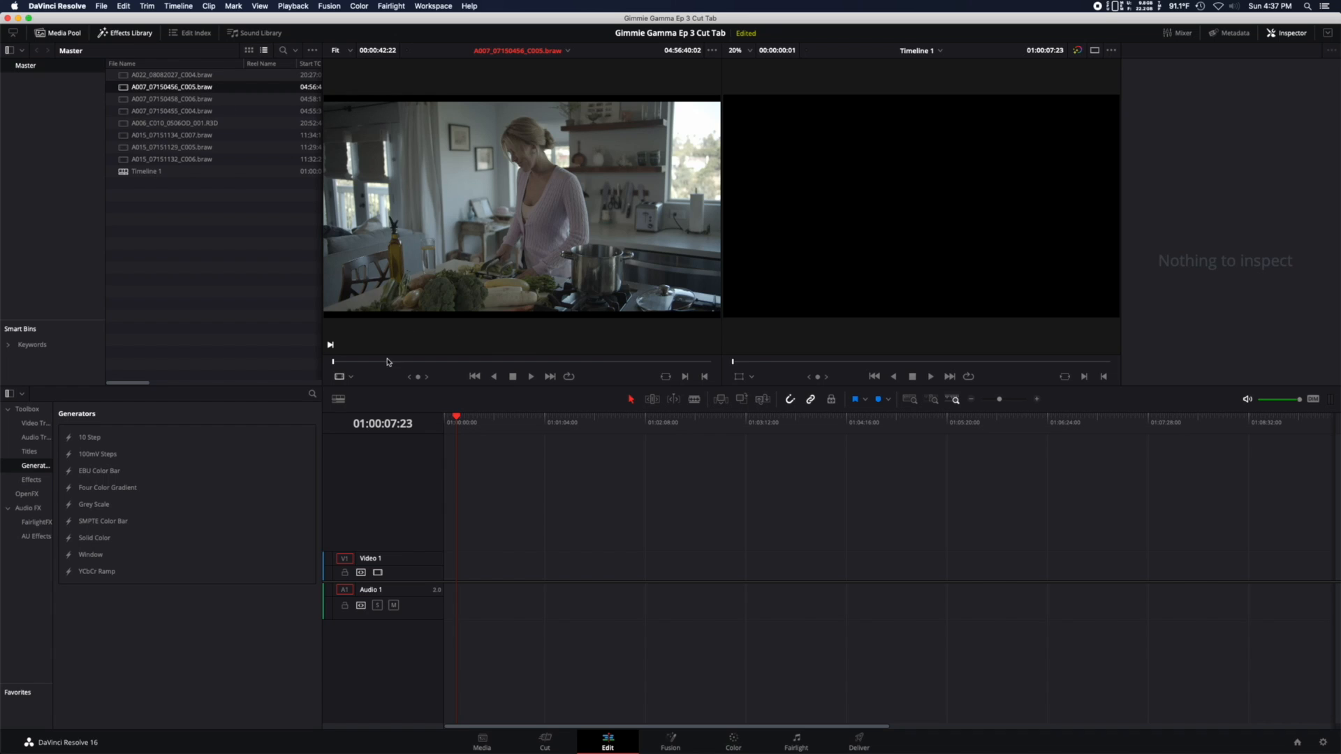
pyautogui.moveTo(378, 362); pyautogui.dragTo(455, 362)
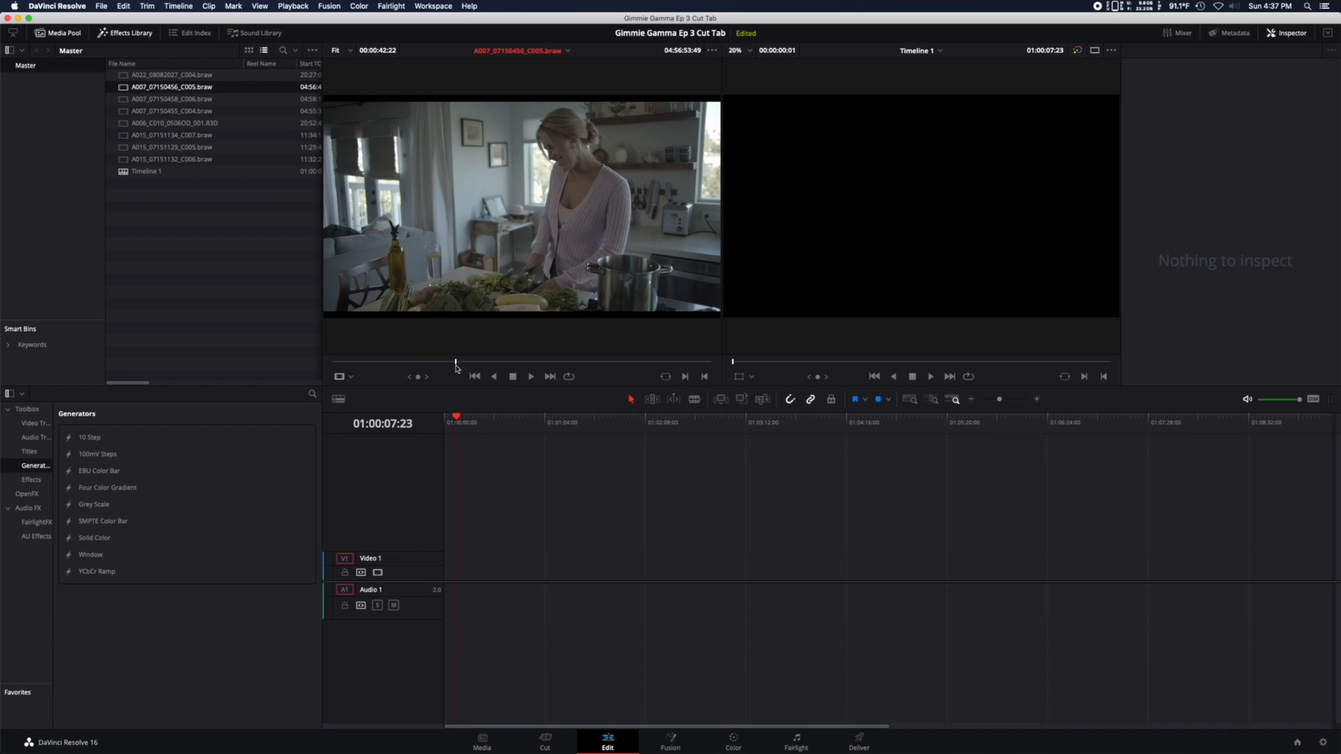
pyautogui.doubleClick(155, 100)
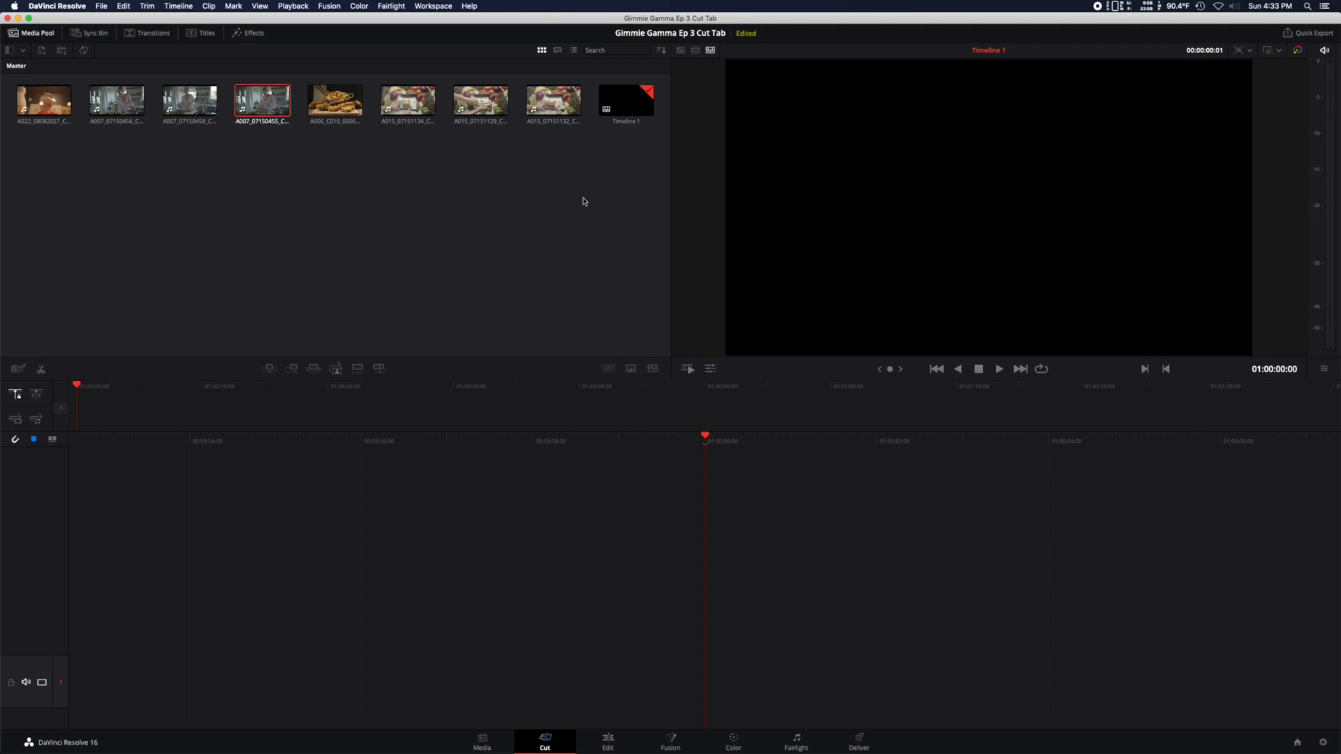
# Switch the viewer to Source Tape and skim through all the bin's clips from first to last.
pyautogui.click(695, 51)
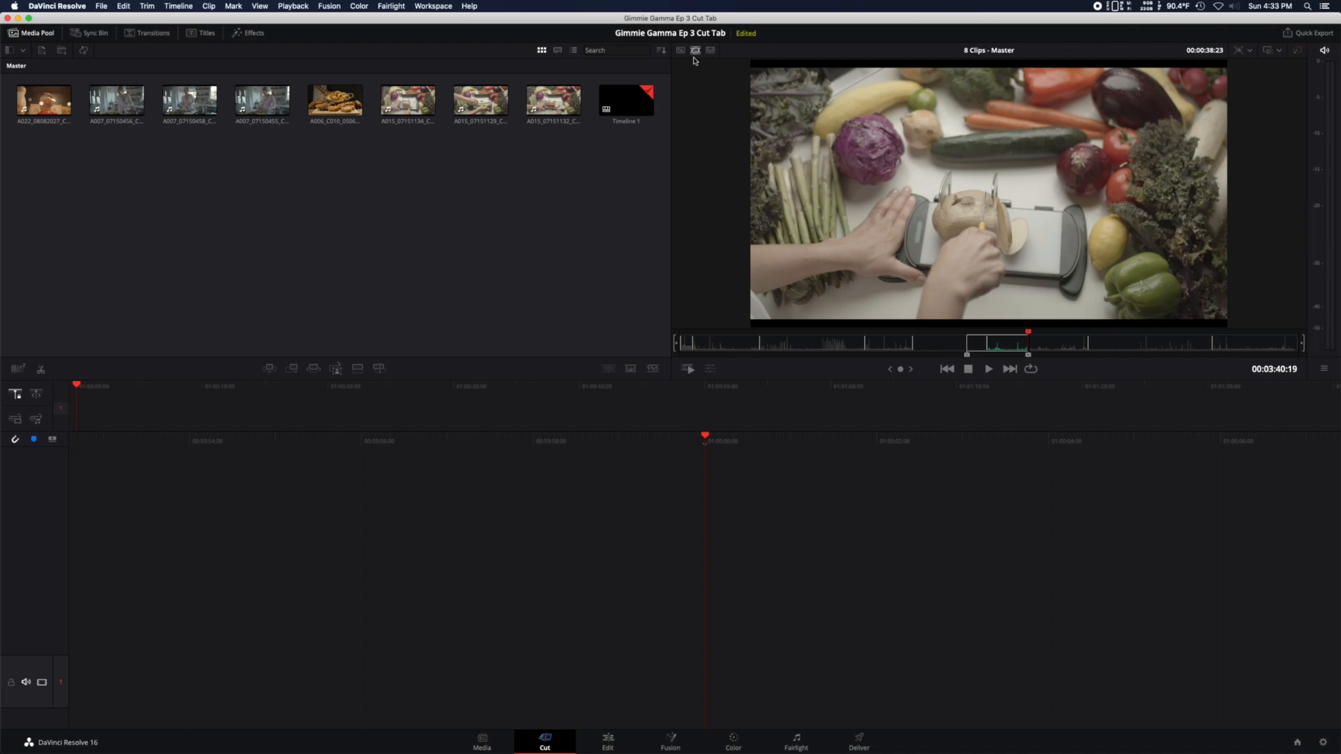
pyautogui.click(725, 344)
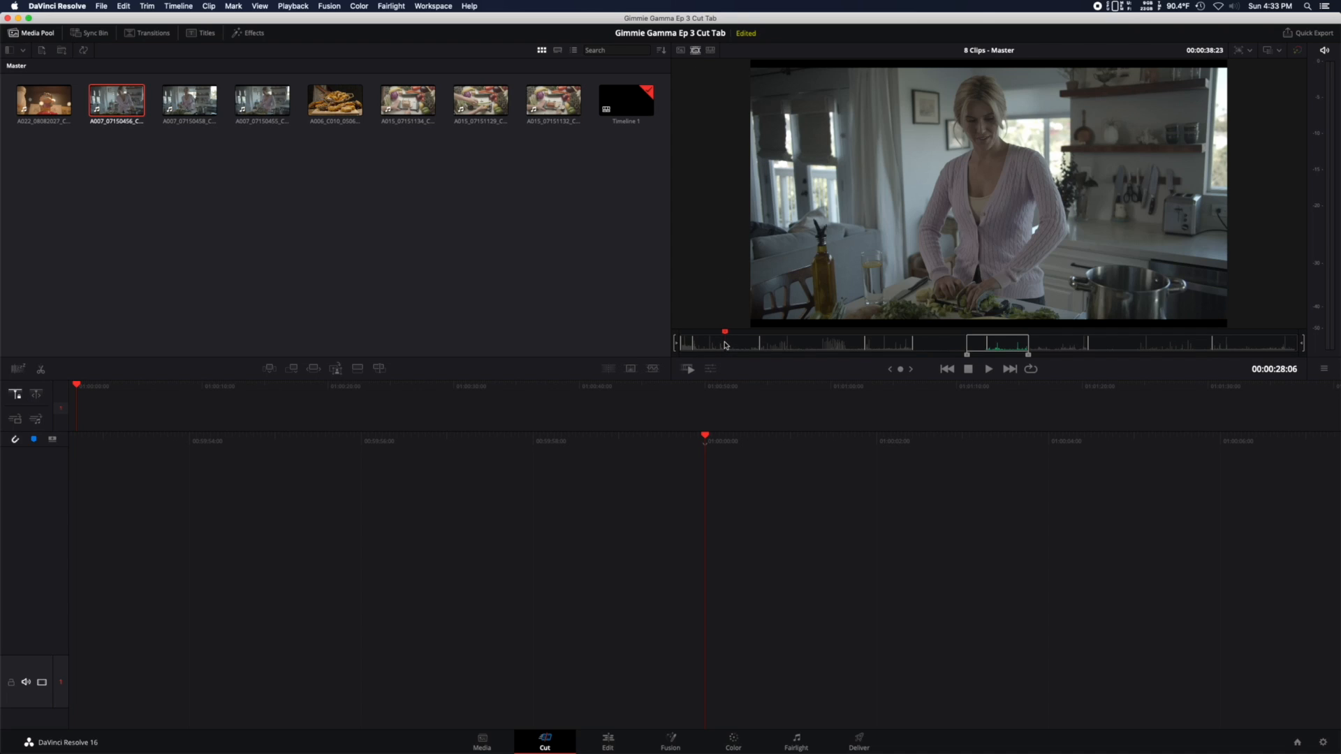
pyautogui.click(687, 349)
pyautogui.click(786, 348)
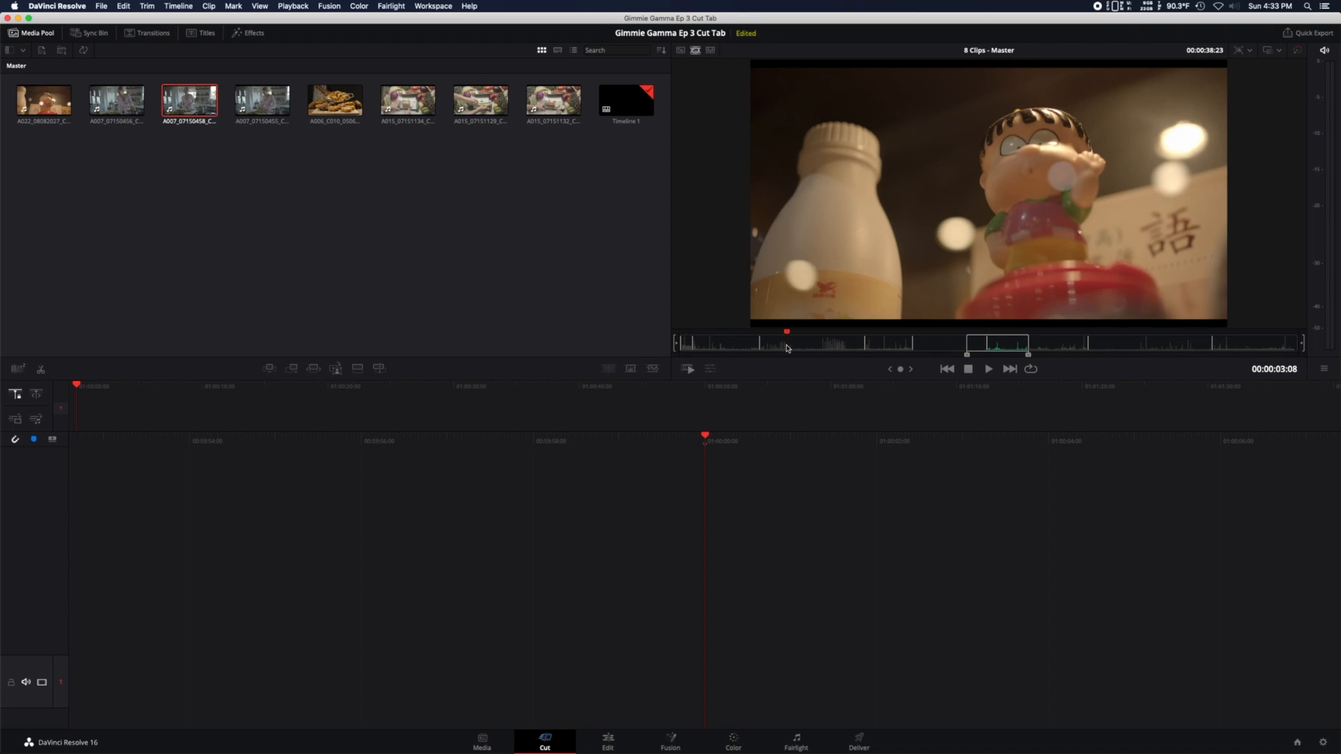
pyautogui.click(914, 349)
pyautogui.click(935, 348)
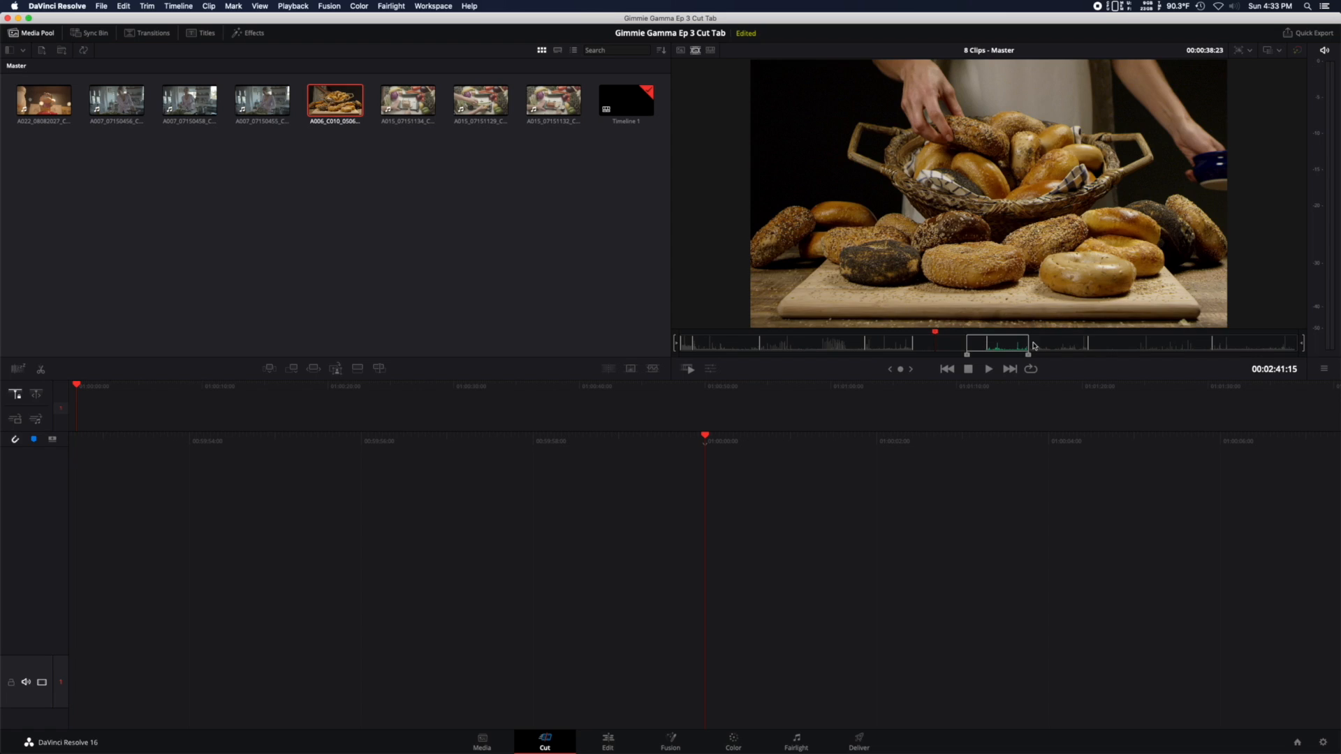
pyautogui.click(1048, 349)
pyautogui.click(1111, 349)
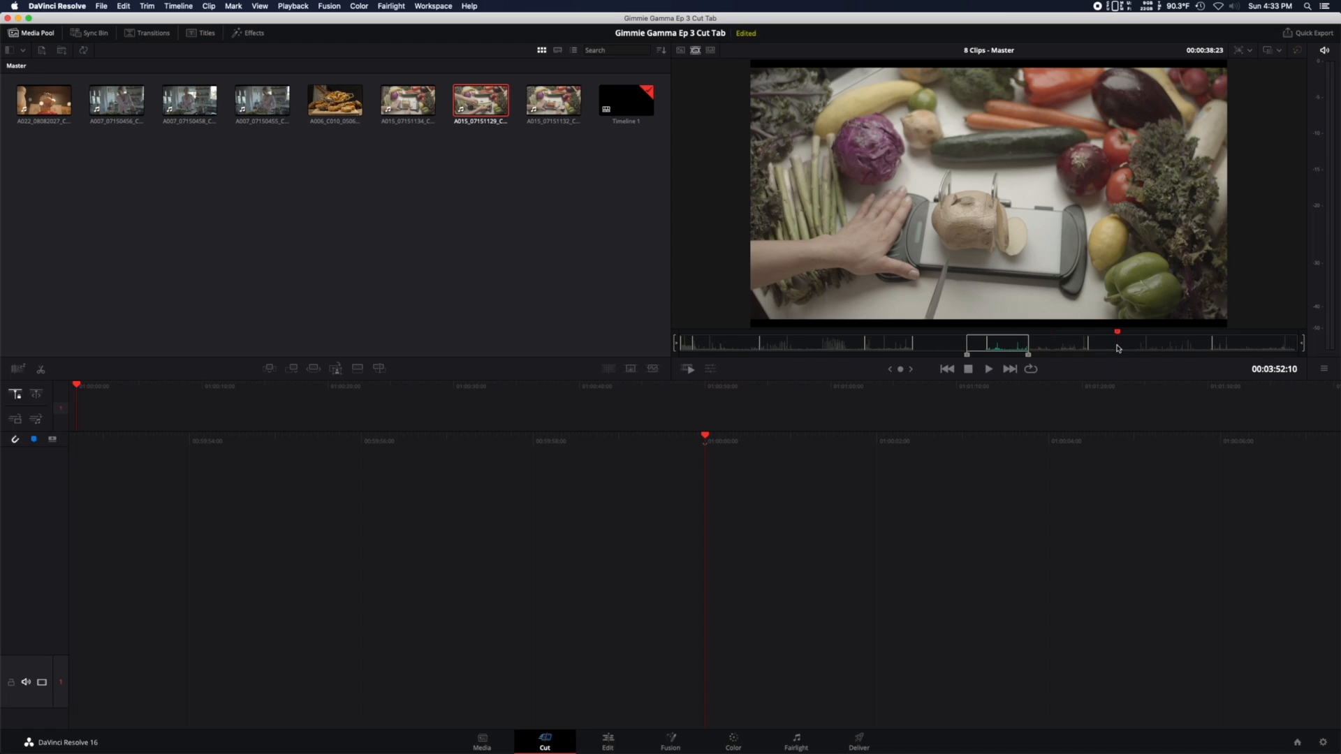
pyautogui.click(1261, 349)
# Play the source tape from within the first clip and mark an In point during playback.
pyautogui.click(687, 347)
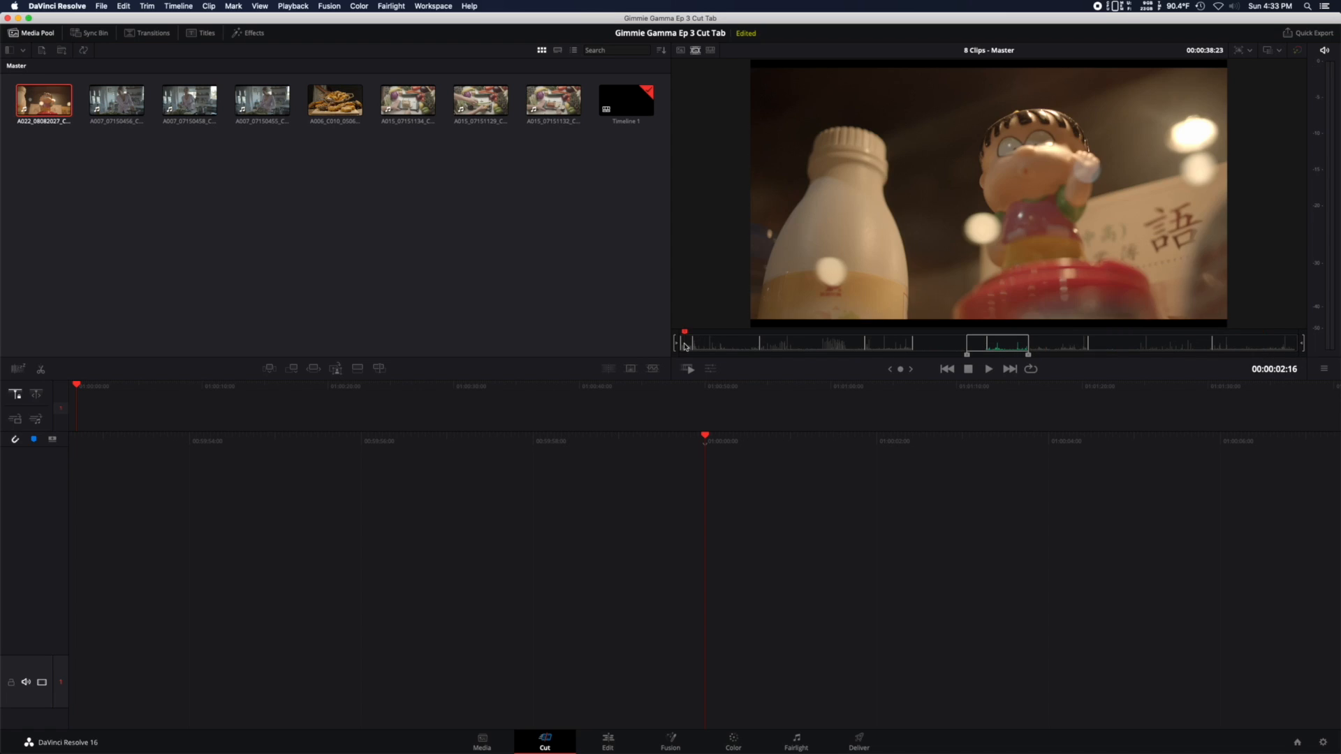
pyautogui.click(988, 369)
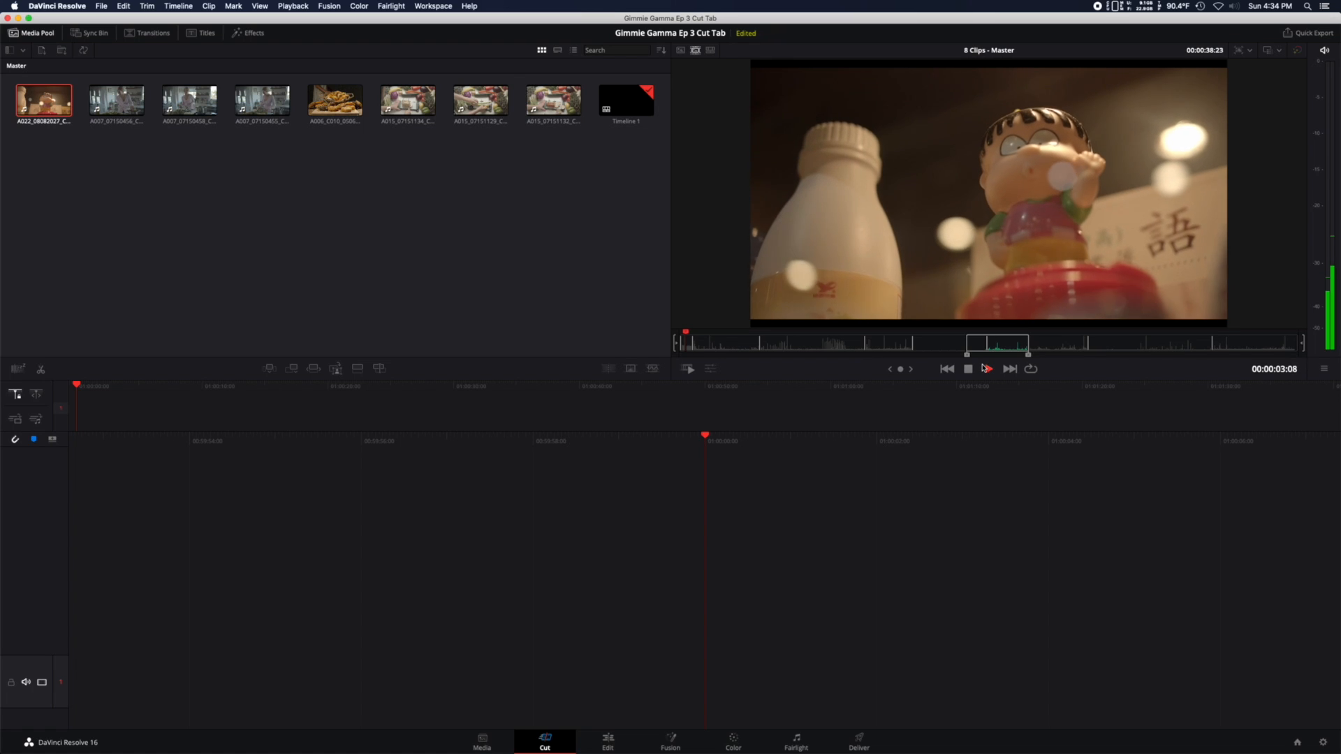
pyautogui.press('i')
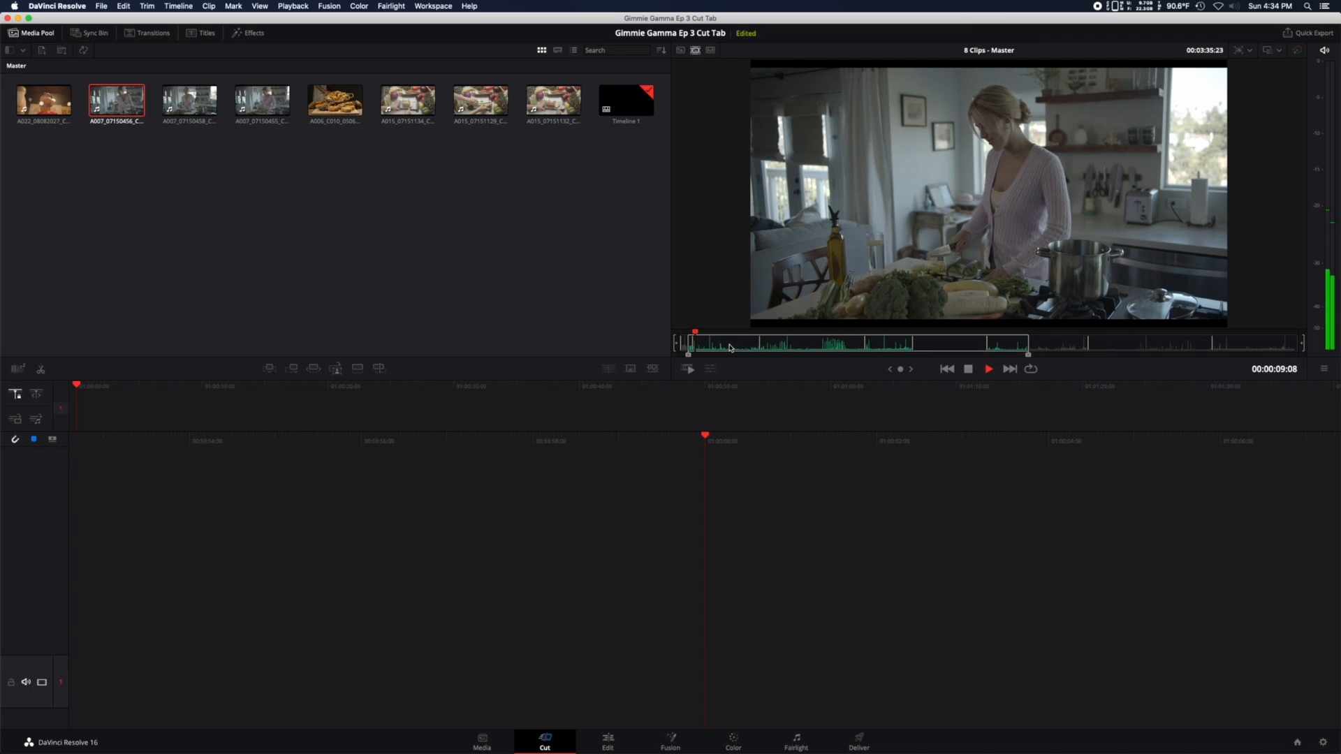
# Pause the source tape, run Fast Review through the bin's clips, and stop it in the last clip.
pyautogui.press('space')
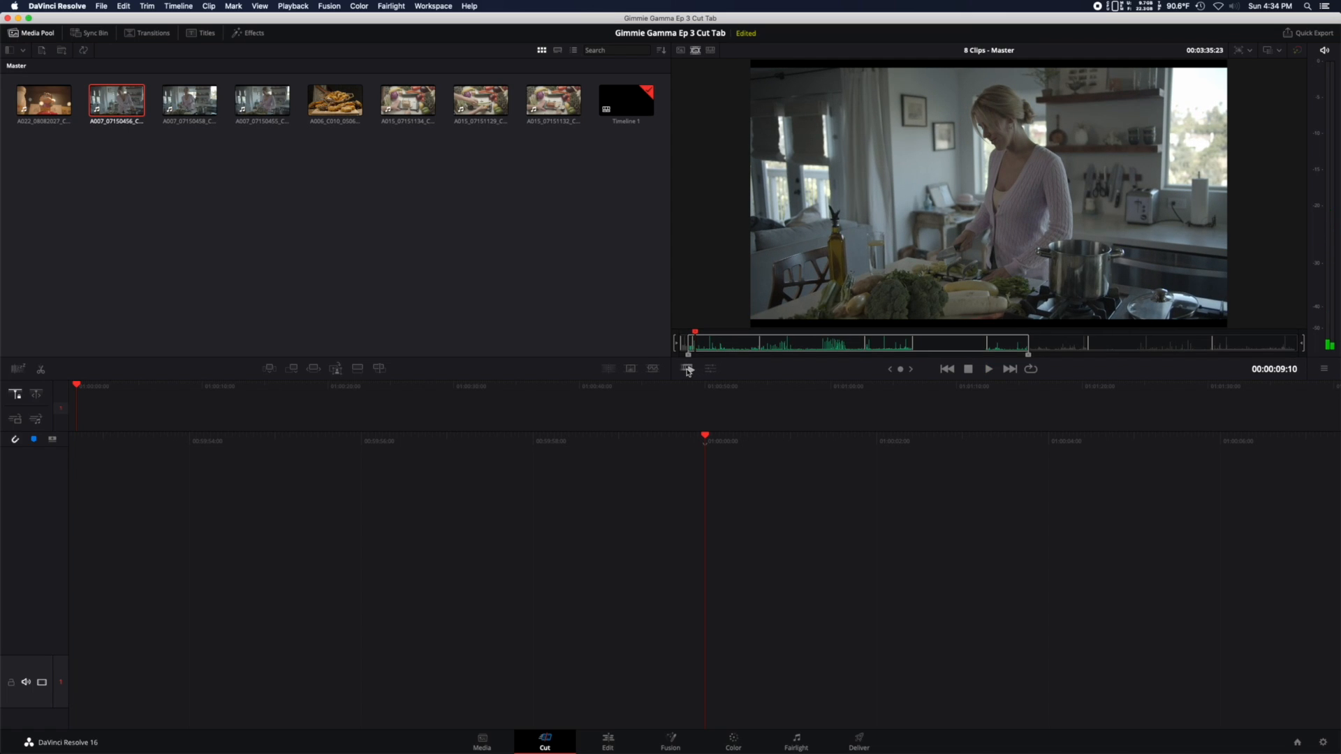
pyautogui.click(687, 370)
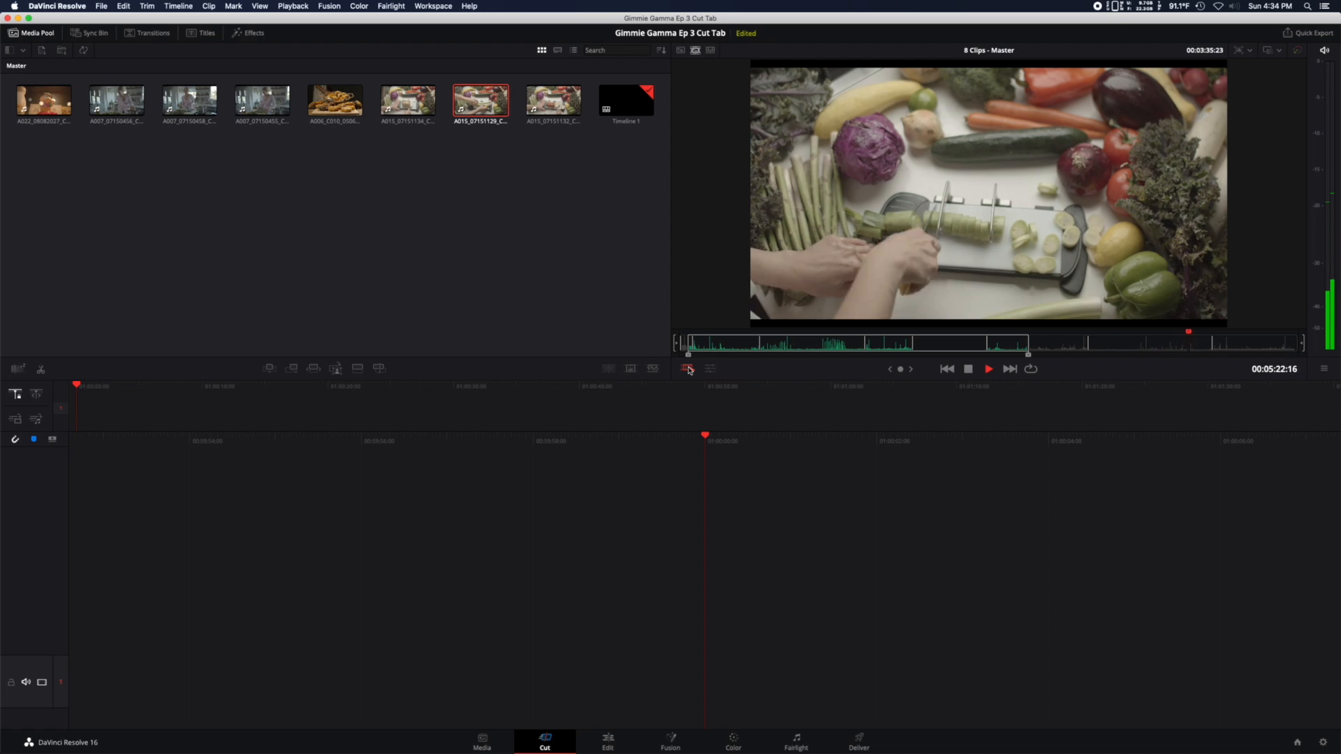
pyautogui.click(967, 370)
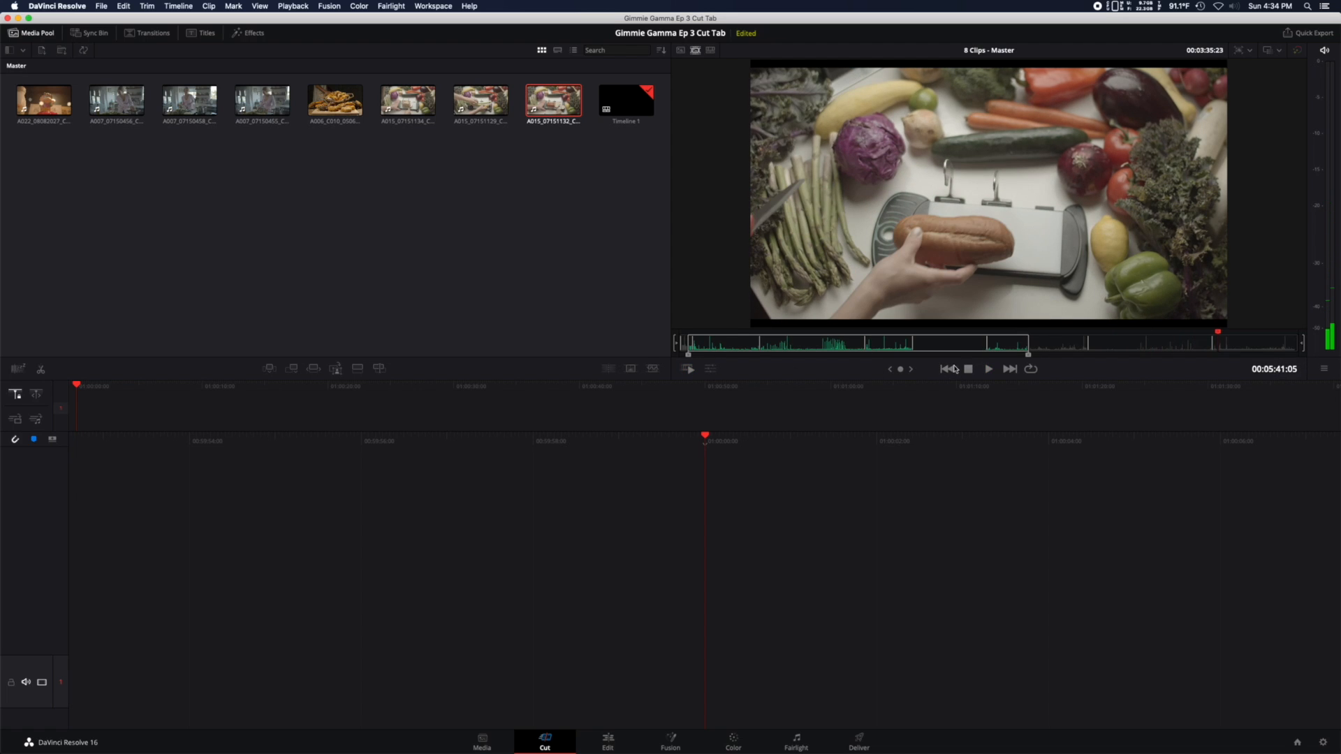
# Find the leek-slicing clip A015_07151129 on the source tape and mark an In point near its start and an Out point at 00:05:01:14.
pyautogui.click(812, 342)
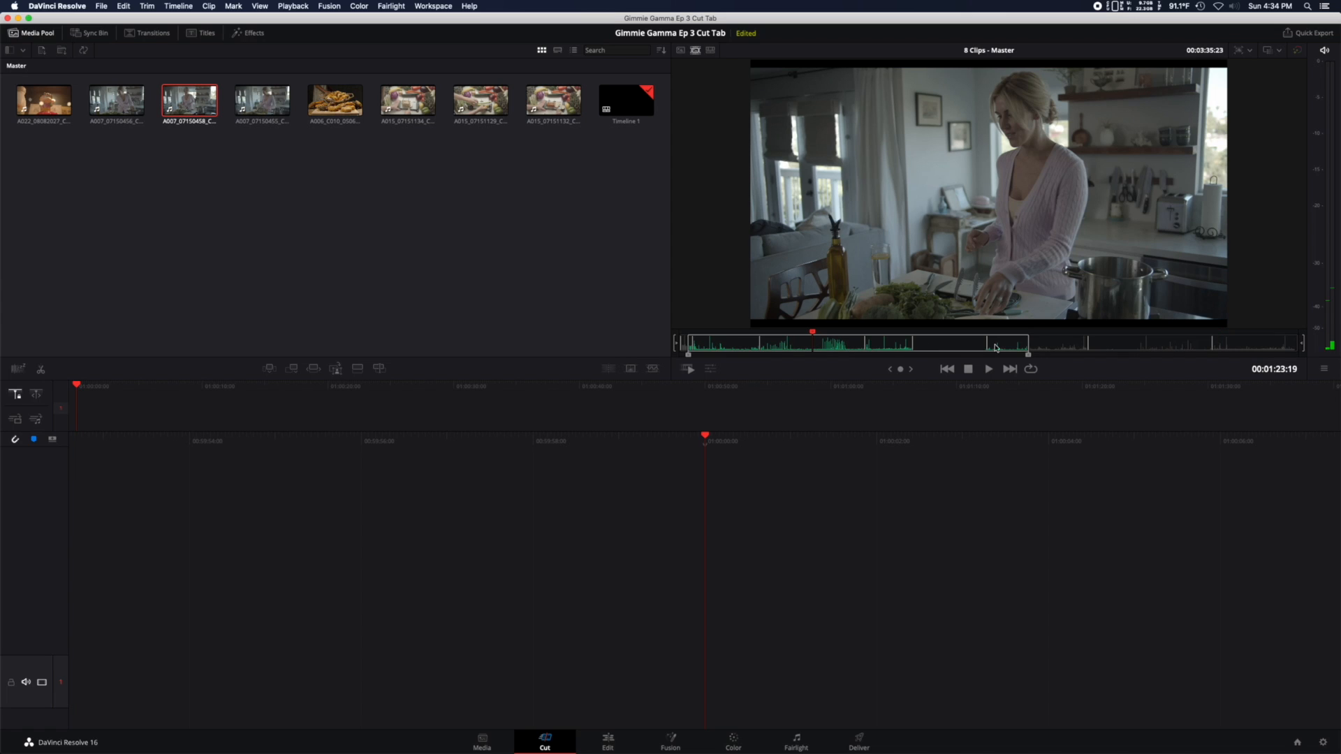
pyautogui.click(1112, 348)
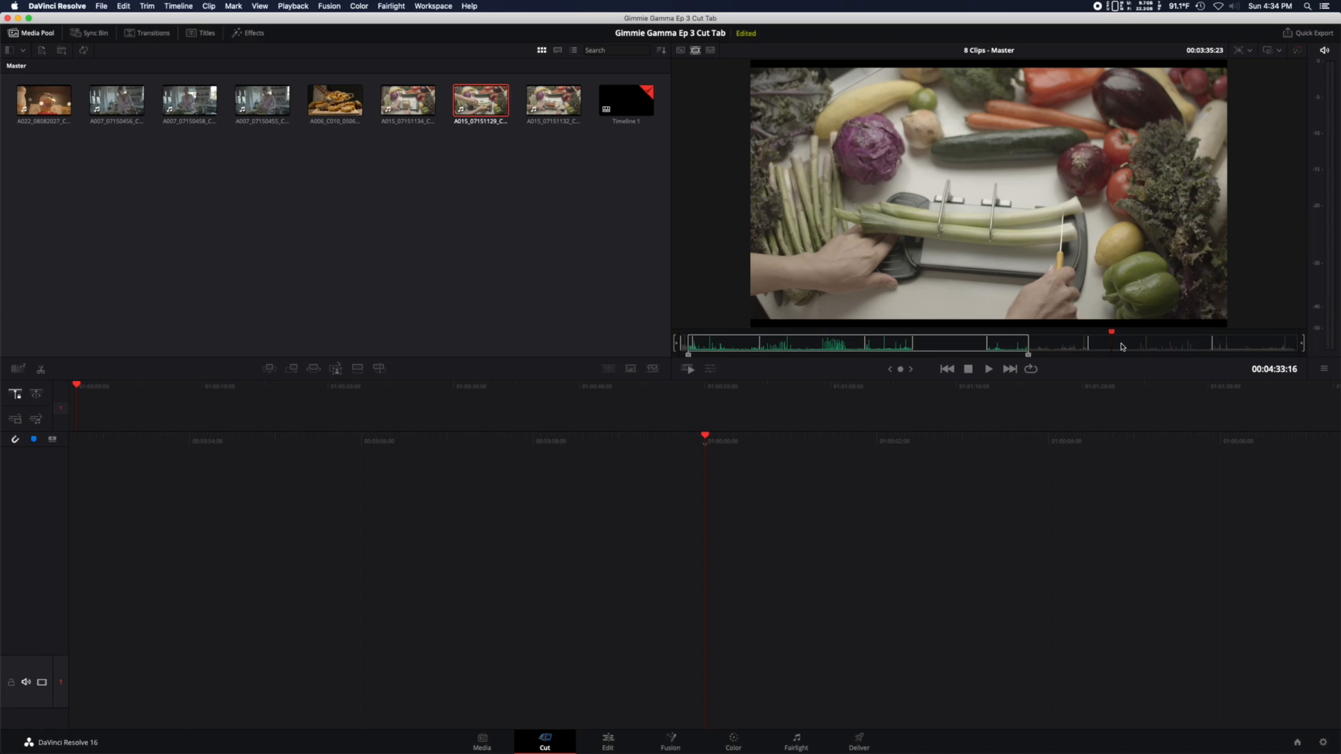
pyautogui.moveTo(1122, 345); pyautogui.dragTo(1142, 345)
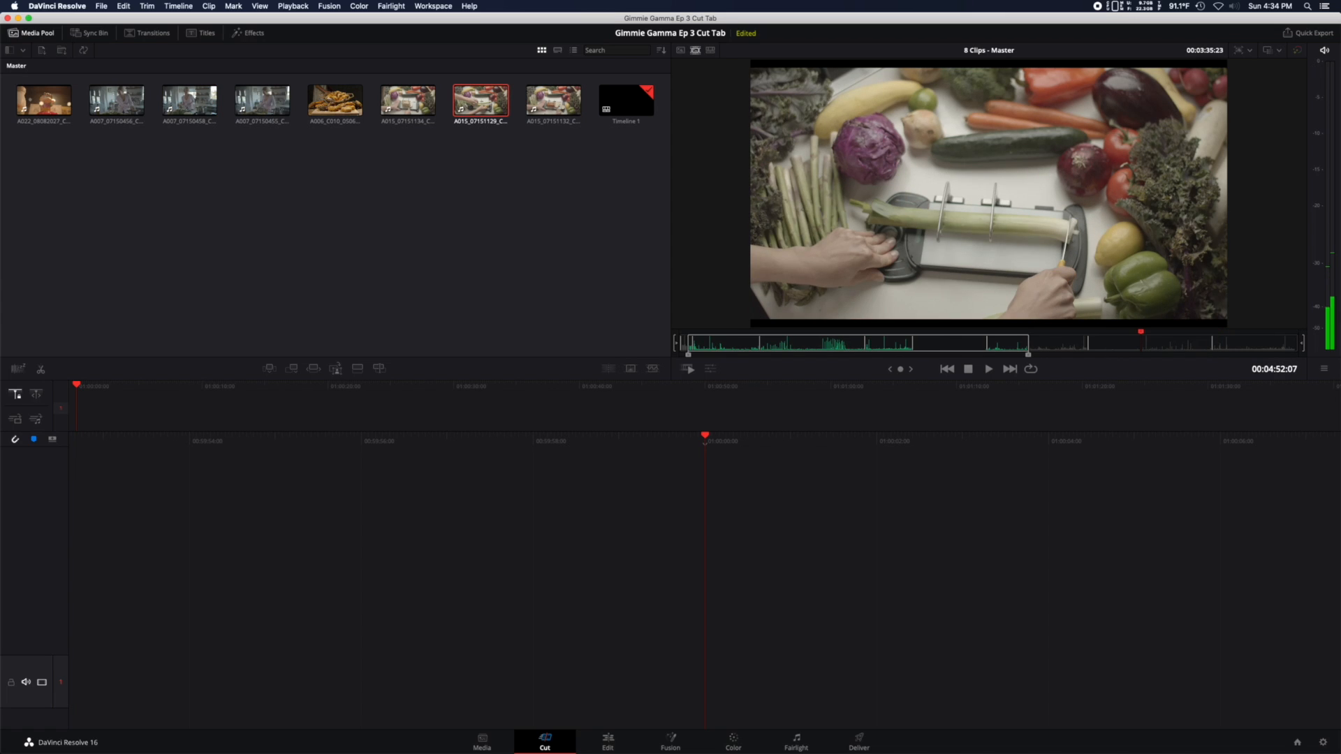
pyautogui.click(1100, 345)
pyautogui.click(1156, 345)
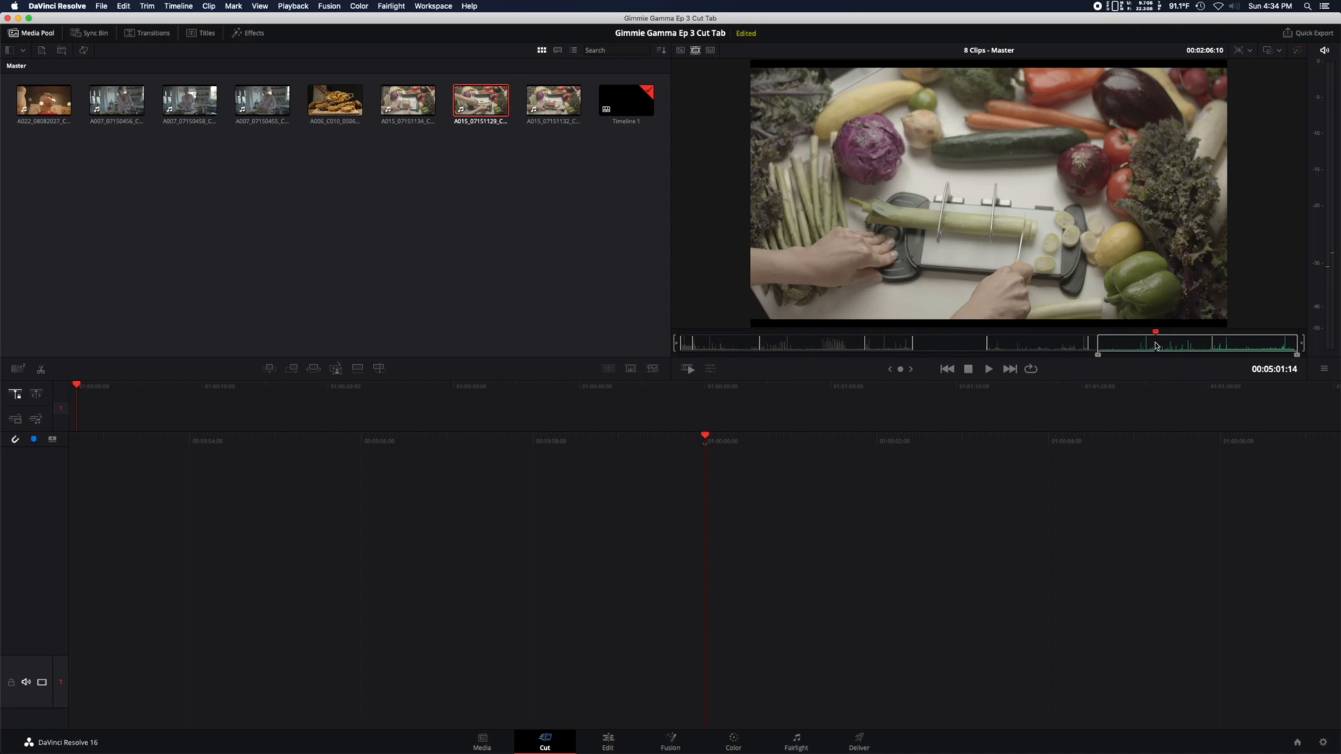
pyautogui.press('o')
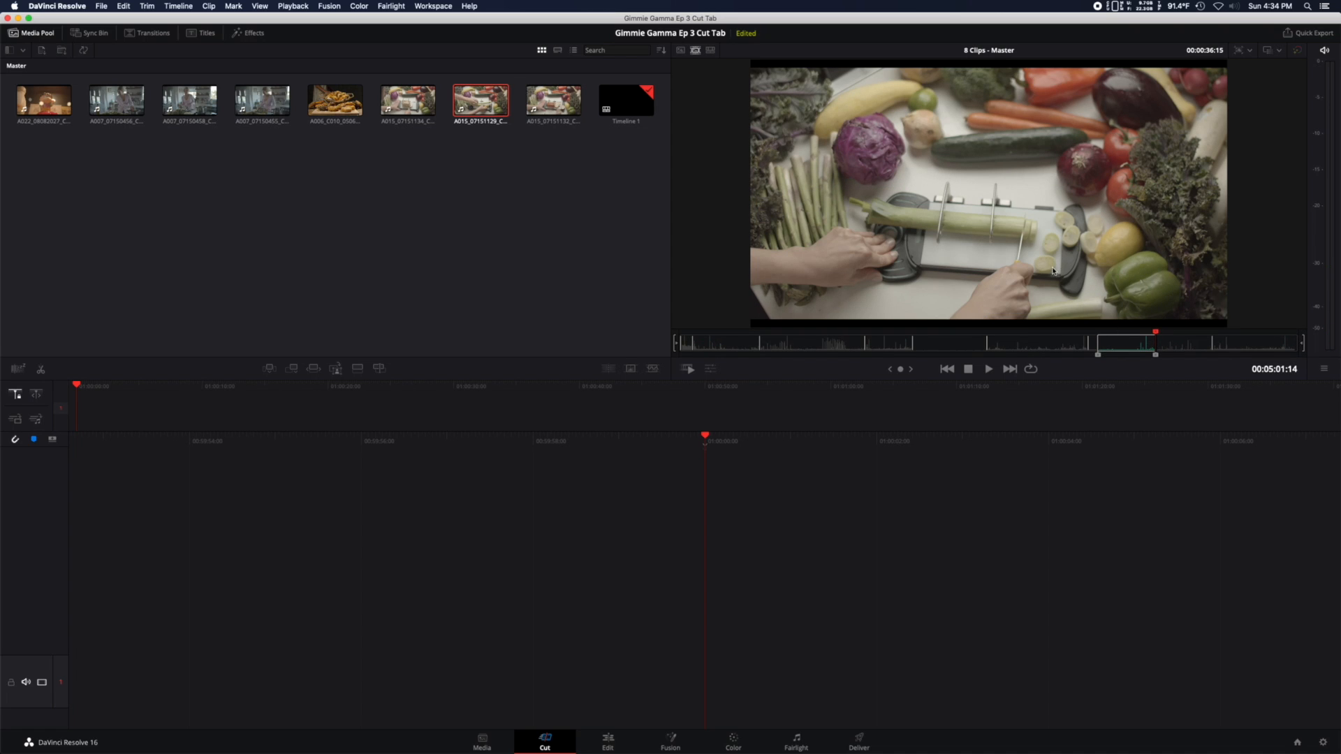
# Place the marked source range at the start of the empty Timeline 1 and scrub through it to about 01:00:05:11.
pyautogui.moveTo(1053, 271); pyautogui.dragTo(712, 655)
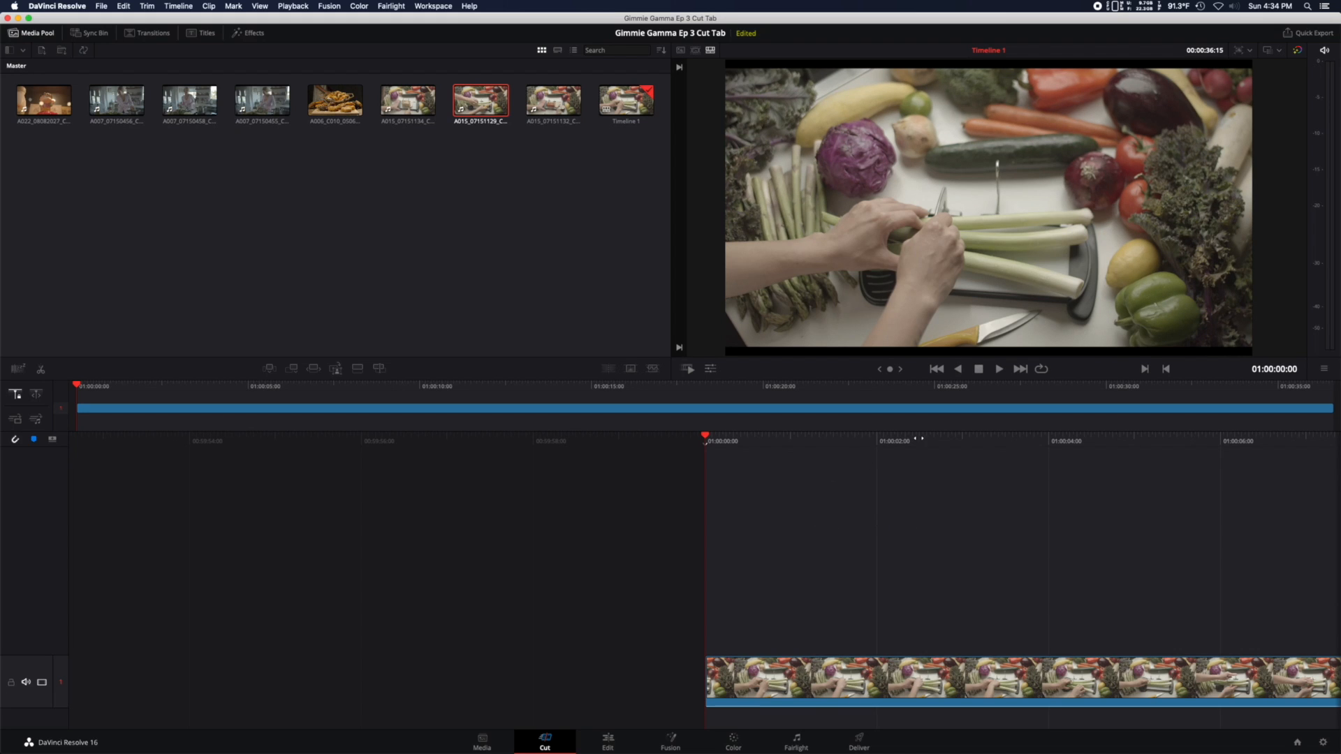
pyautogui.moveTo(956, 436); pyautogui.dragTo(485, 446)
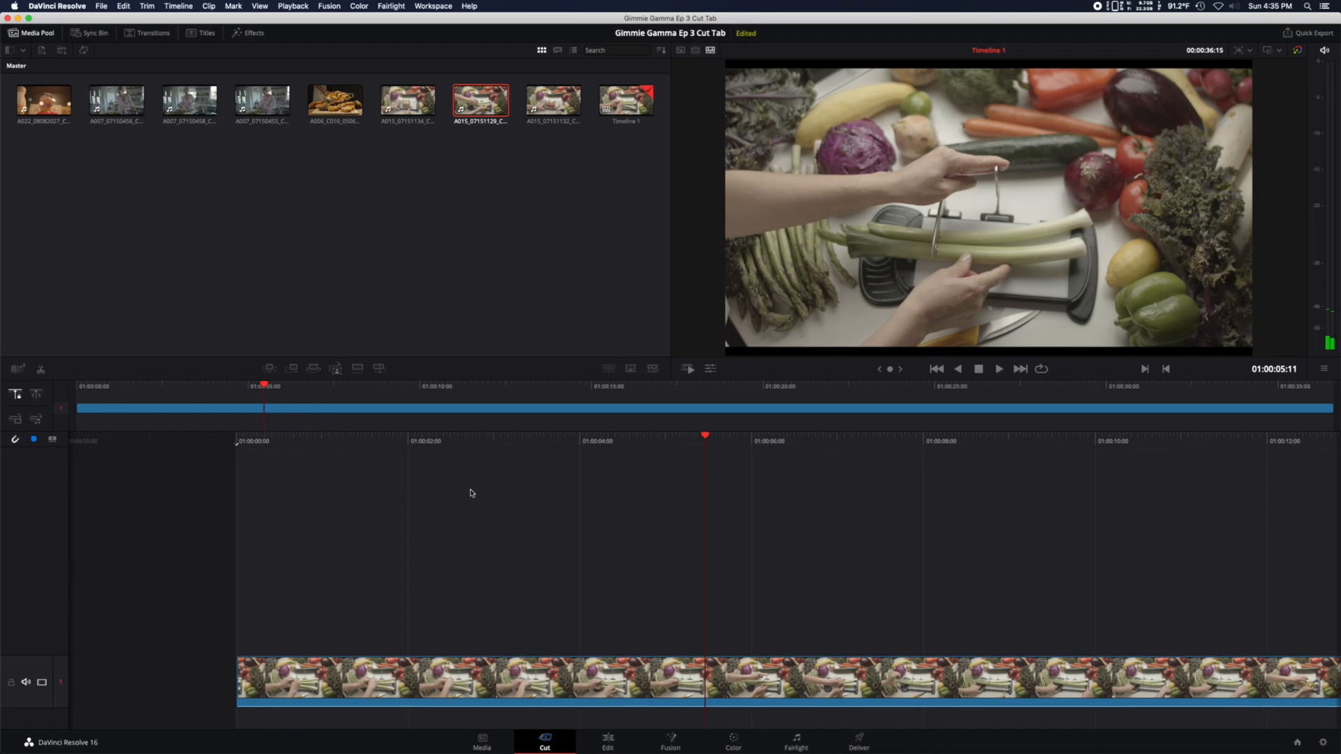